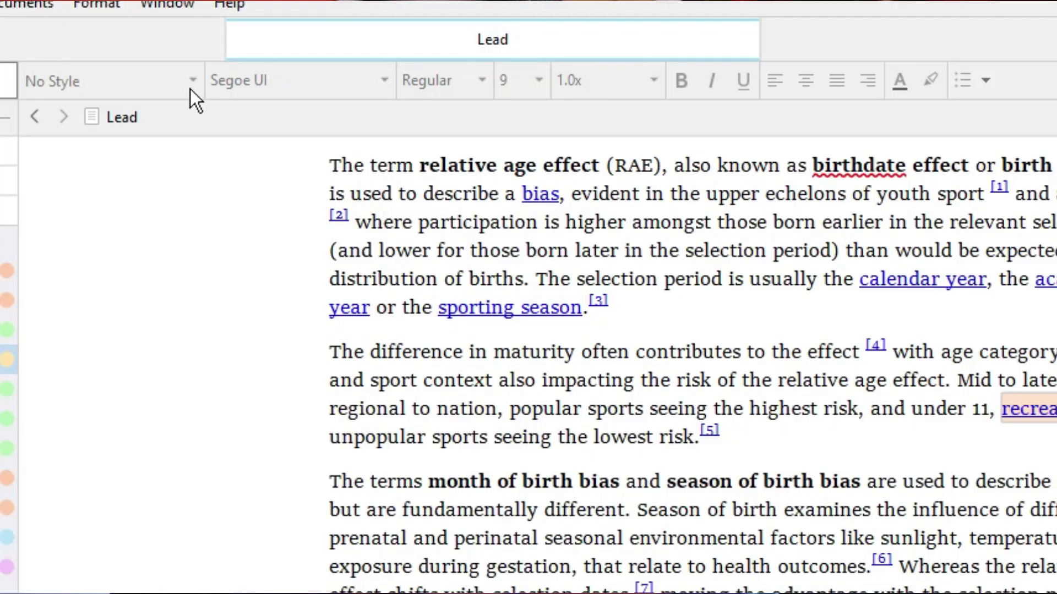
# Step: Browse the paragraph style, font and font size options for the Lead document
pyautogui.click(191, 84)
pyautogui.click(386, 83)
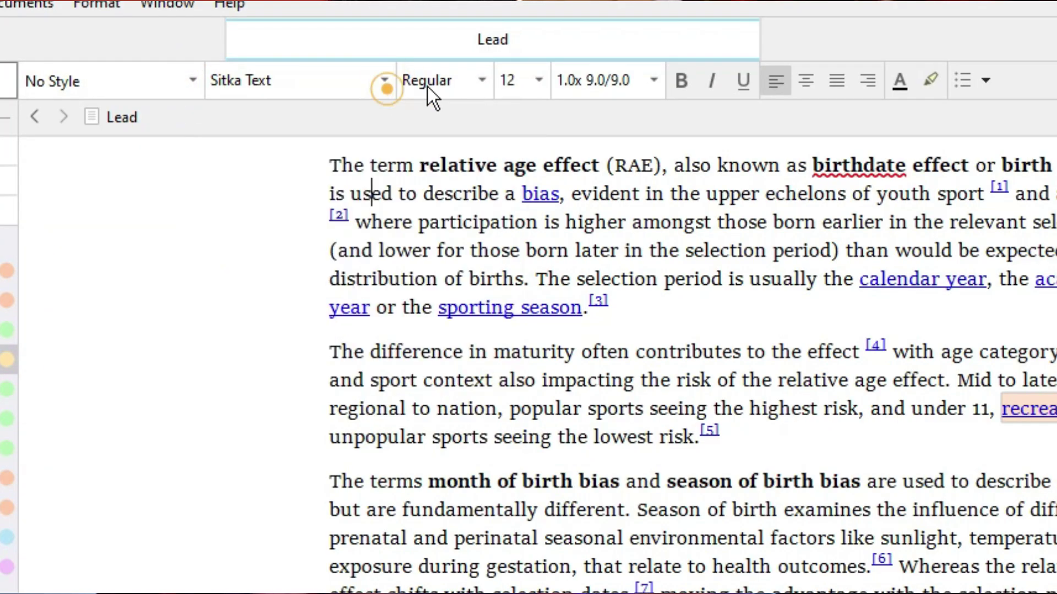
pyautogui.click(539, 80)
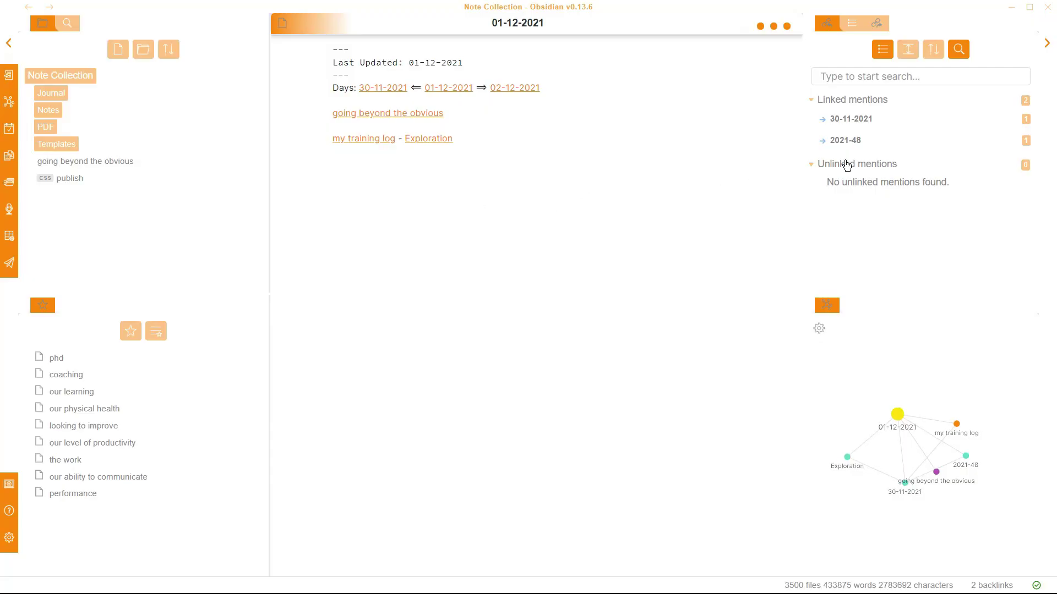
# Step: Switch to Obsidian, open notes 2021-47 and 22-11-2021 in adjacent panes, and move the backlinks pane within the sidebar
pyautogui.keyDown('ctrl'); pyautogui.click(845, 140); pyautogui.keyUp('ctrl')
pyautogui.click(618, 50)
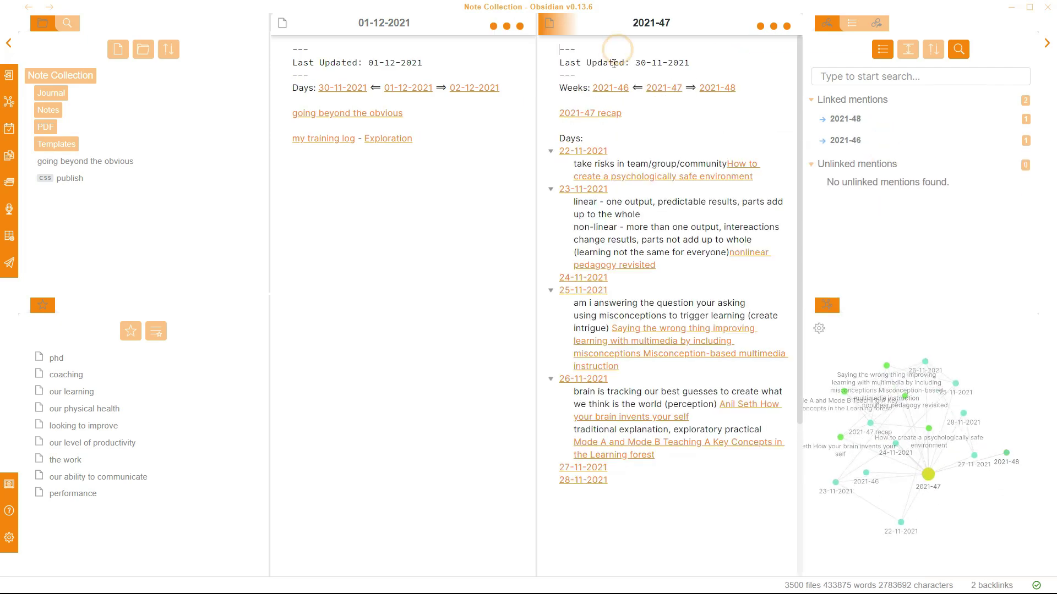
pyautogui.keyDown('ctrl'); pyautogui.click(591, 152); pyautogui.keyUp('ctrl')
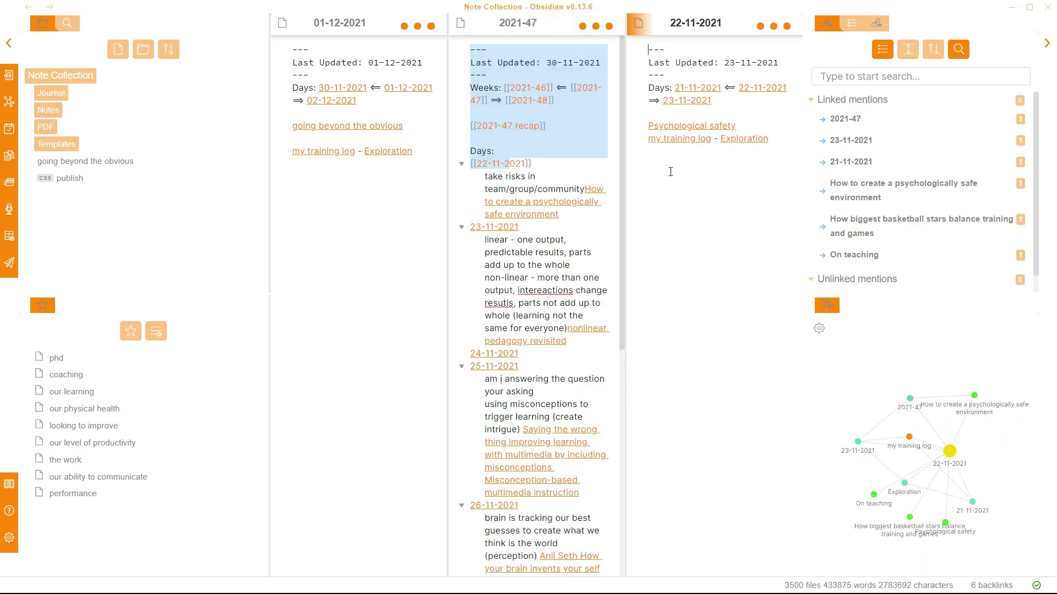
pyautogui.moveTo(827, 23); pyautogui.dragTo(829, 255)
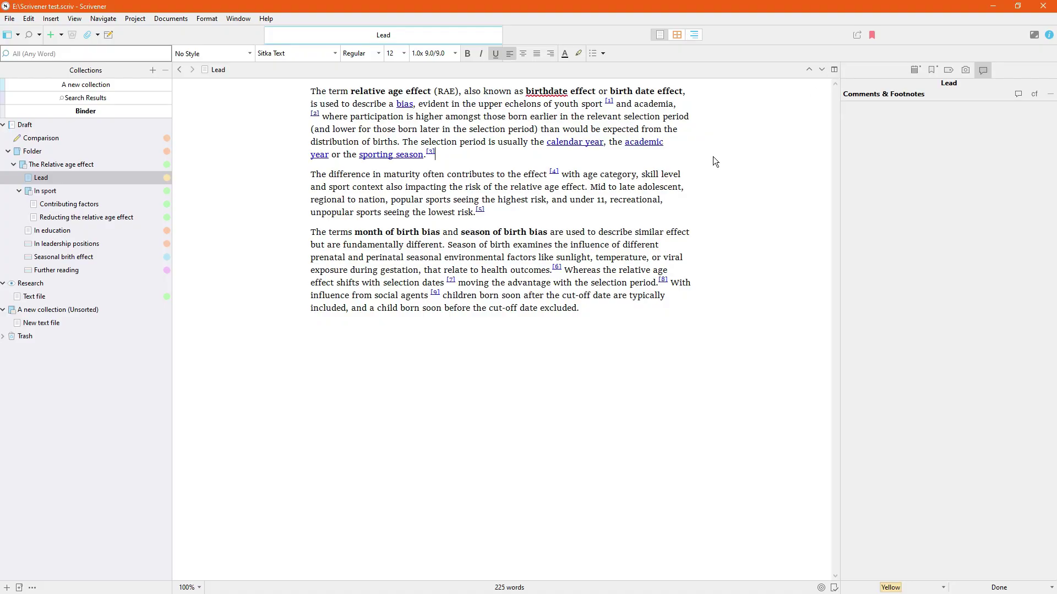
# Step: Switch to Scrivener, split the editor to view Reducting the relative age effect and Contributing factors beside Lead, and close the split
pyautogui.click(834, 69)
pyautogui.click(63, 220)
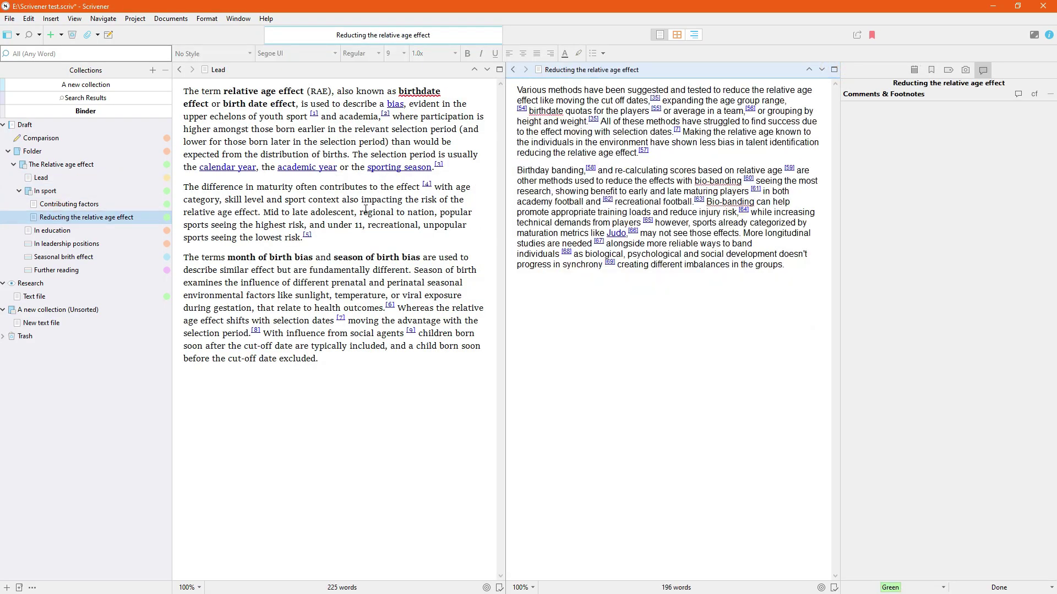
pyautogui.click(69, 205)
pyautogui.click(499, 69)
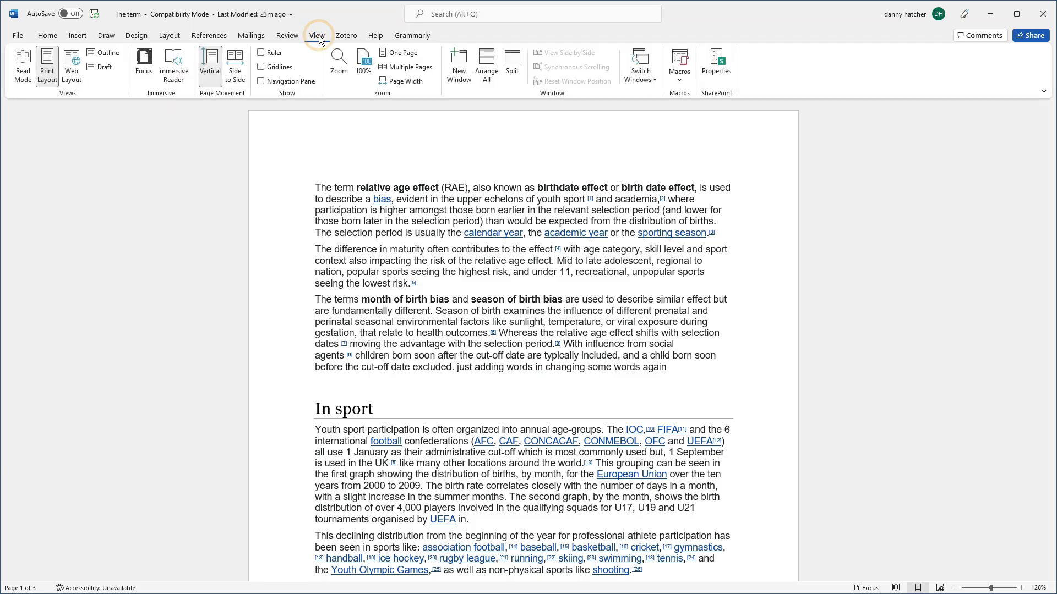
# Step: Switch to Word, split the document, open it in a new window viewed side by side, and split that window too
pyautogui.click(513, 72)
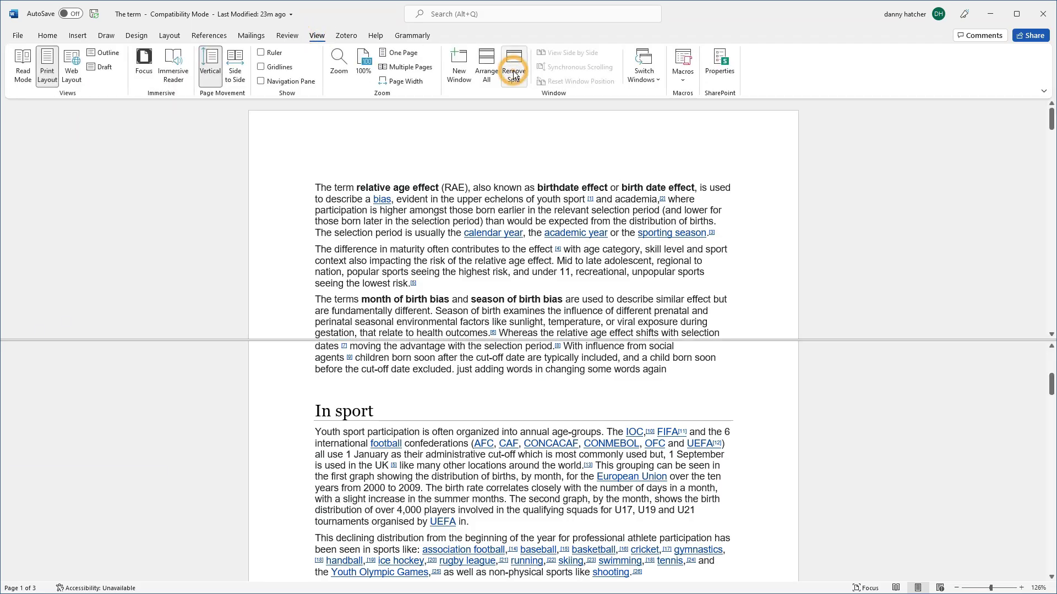
pyautogui.click(469, 75)
pyautogui.click(567, 52)
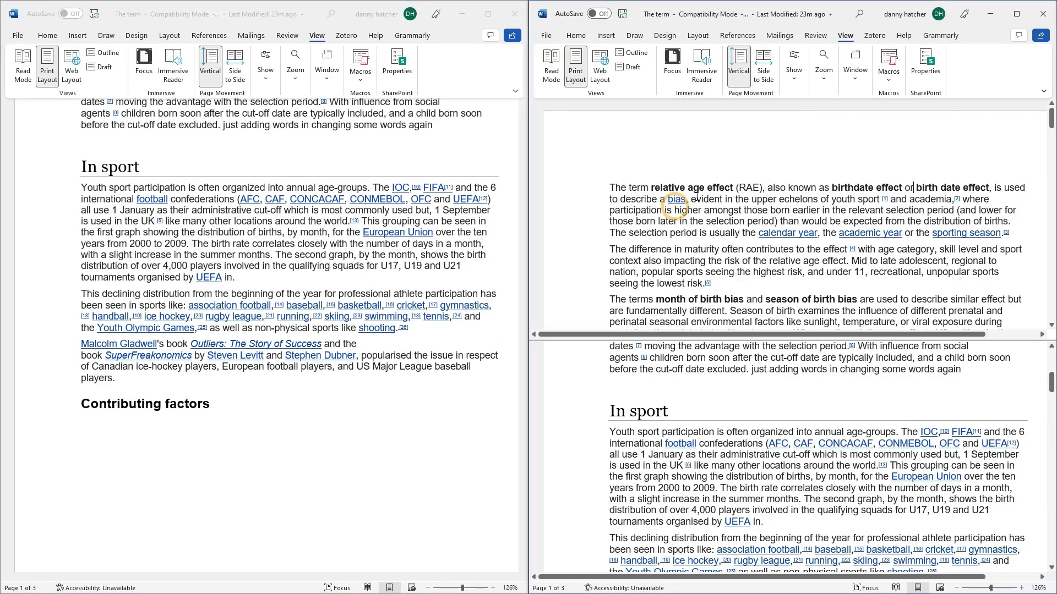
pyautogui.click(327, 66)
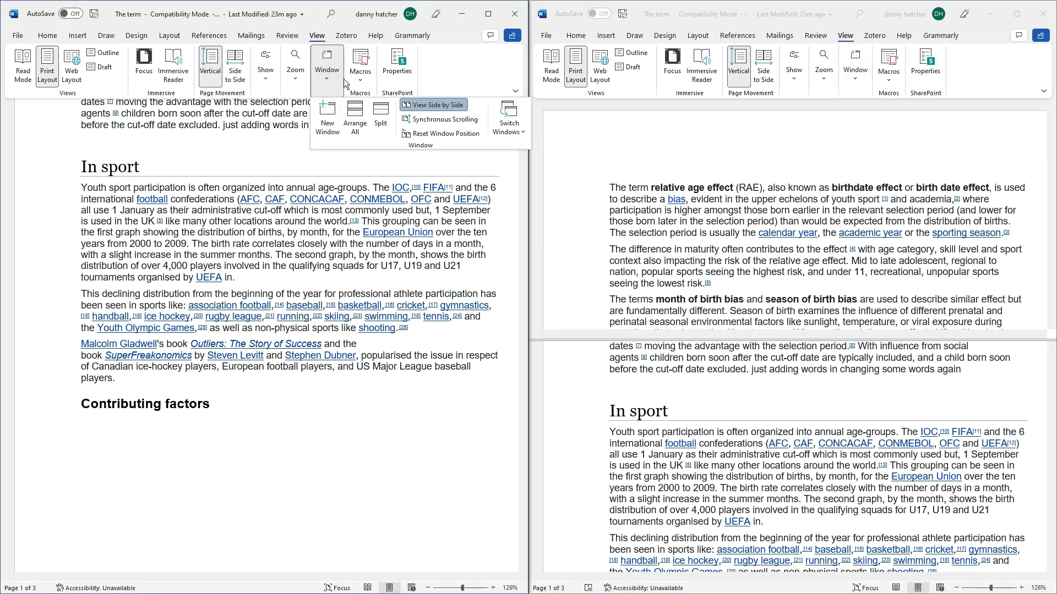
pyautogui.click(380, 118)
pyautogui.scroll(-5, 319, 380)
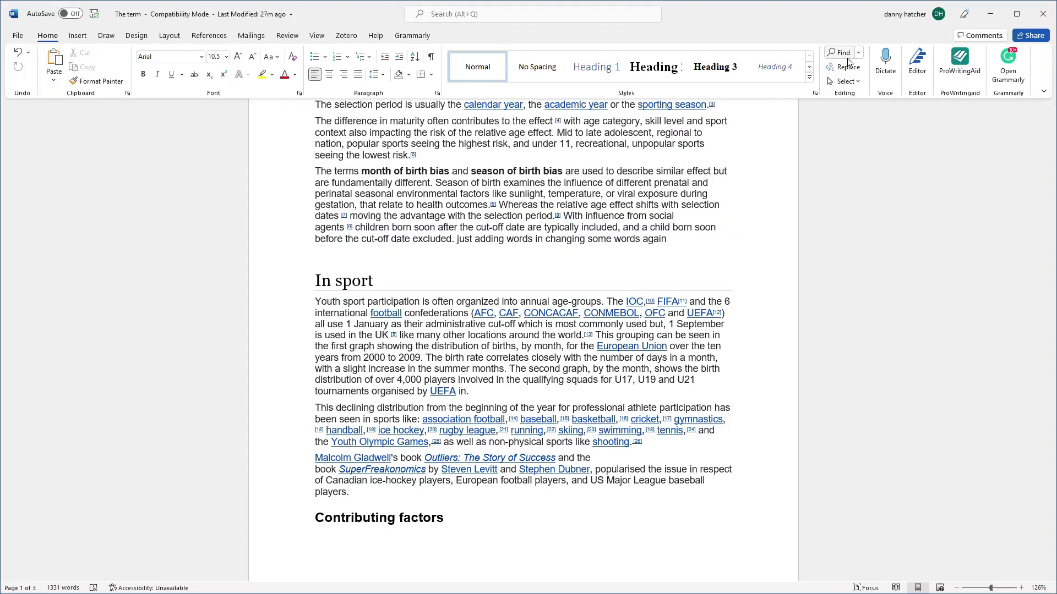
# Step: Search the Word document for "date" and go through the first three results
pyautogui.hotkey('ctrl', 'f')
pyautogui.press('Return')
pyautogui.click(30, 166)
pyautogui.click(60, 167)
pyautogui.click(93, 167)
pyautogui.click(98, 190)
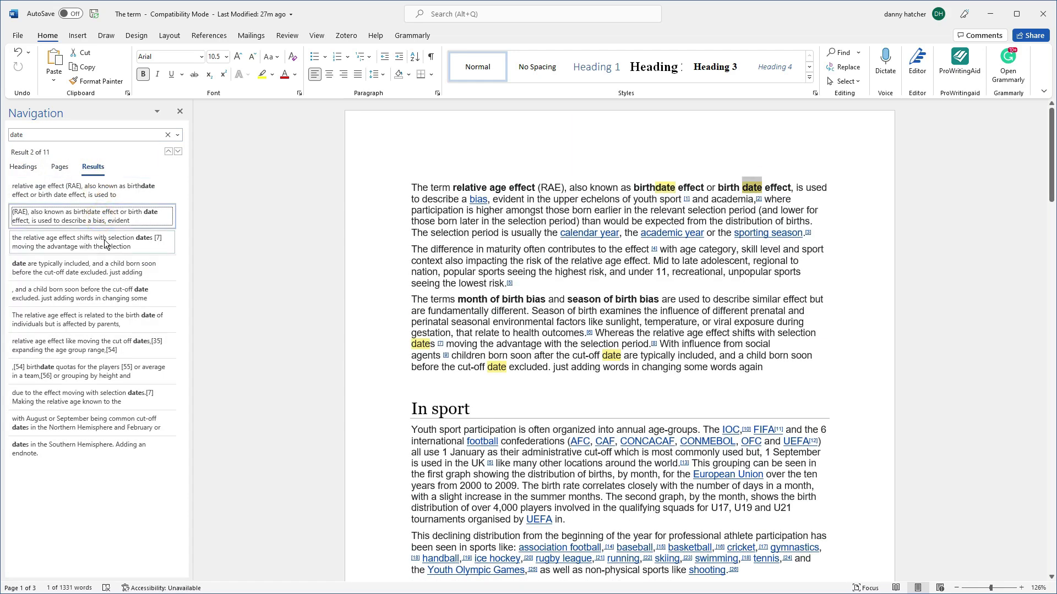
pyautogui.click(104, 239)
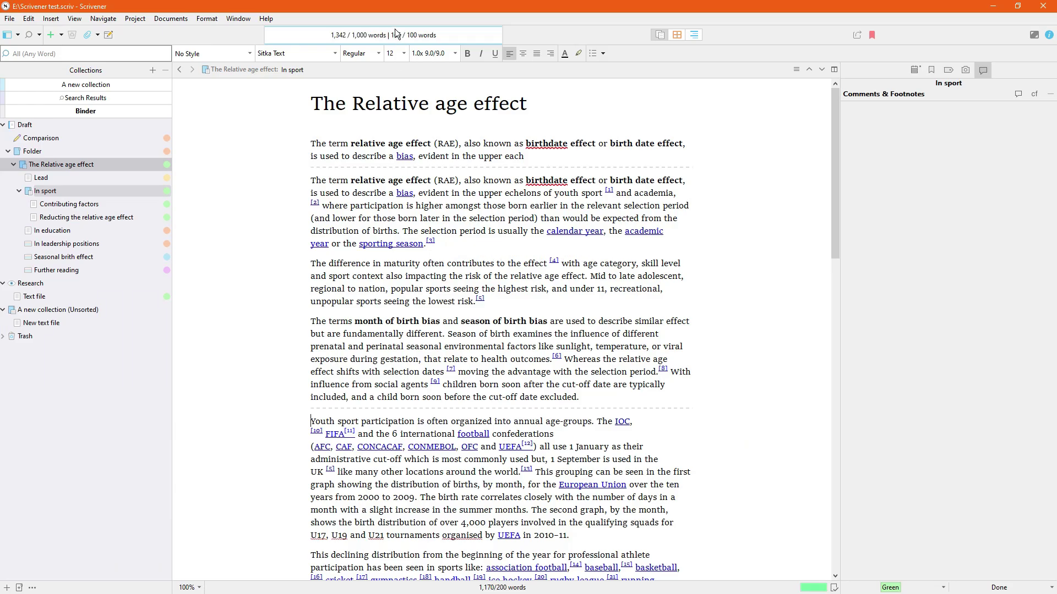
# Step: Switch to Scrivener, search the project for "date", and view Association Football, The Relative age effect-1 and In education among the results
pyautogui.click(396, 31)
pyautogui.write('da')
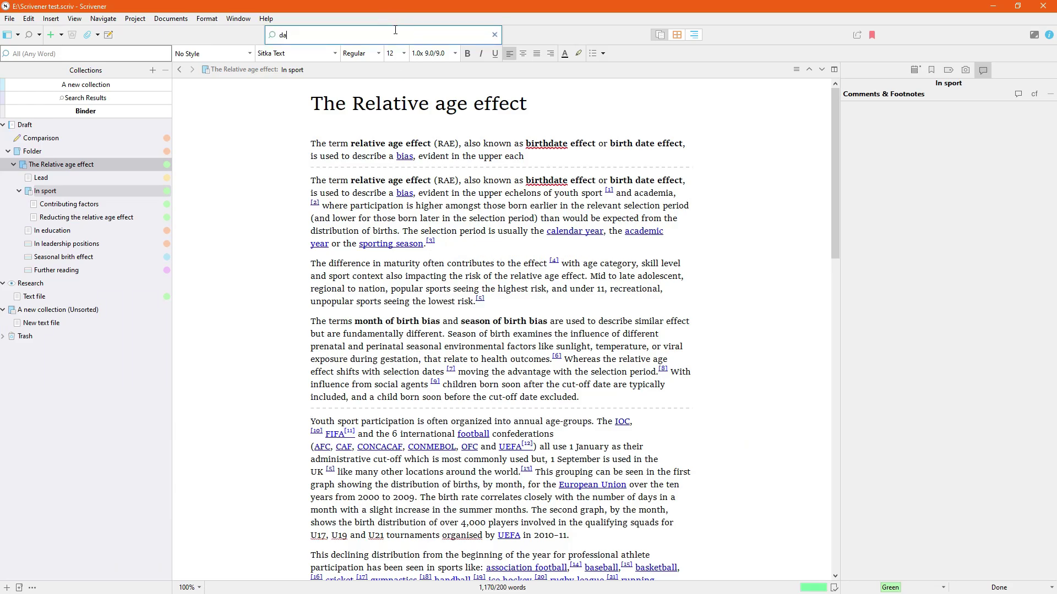
pyautogui.write('te')
pyautogui.click(365, 175)
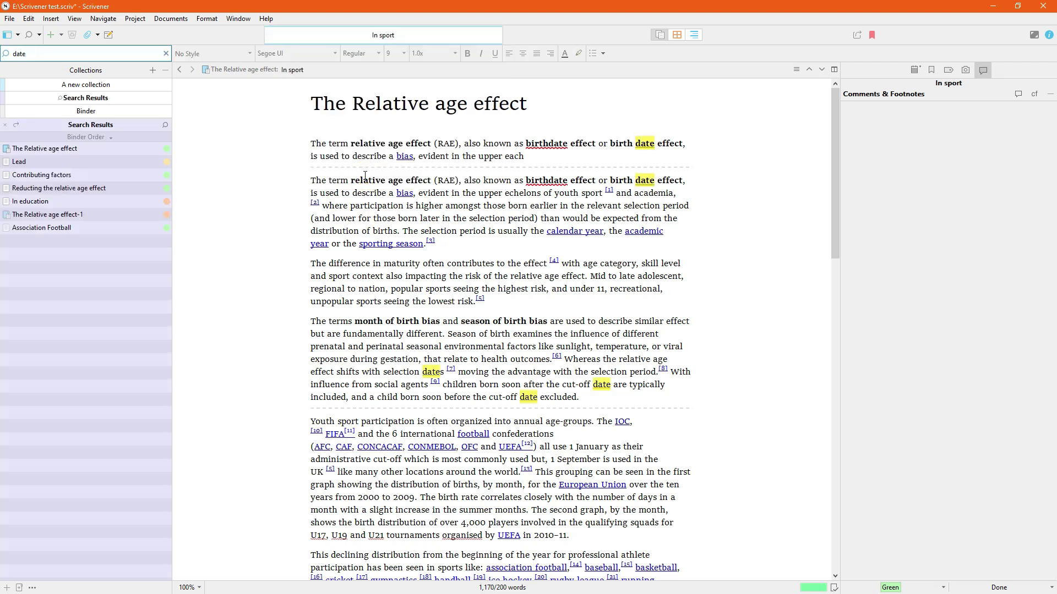
pyautogui.click(74, 229)
pyautogui.click(72, 215)
pyautogui.click(68, 202)
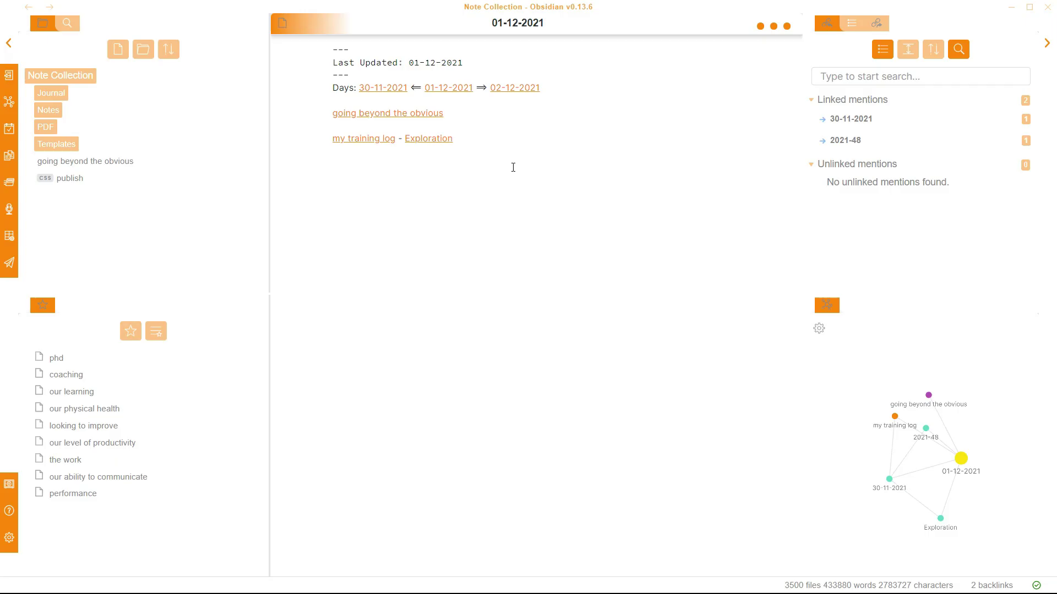
# Step: Switch to Obsidian and search all notes for "date", looking through the matches
pyautogui.hotkey('ctrl', 'shift', 'f')
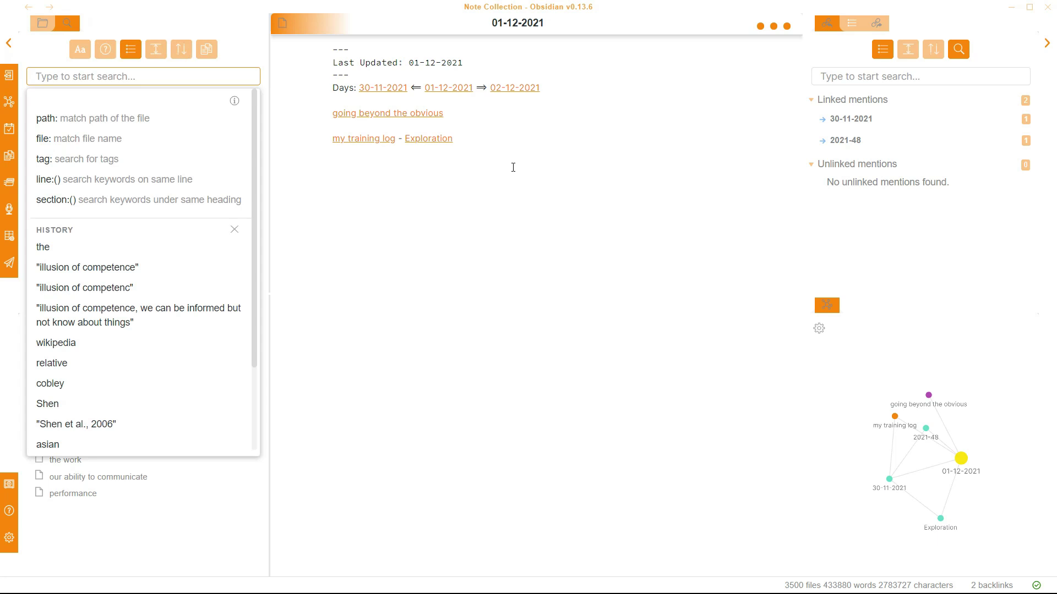
pyautogui.write('date')
pyautogui.scroll(-10, 148, 121)
pyautogui.scroll(-5, 147, 120)
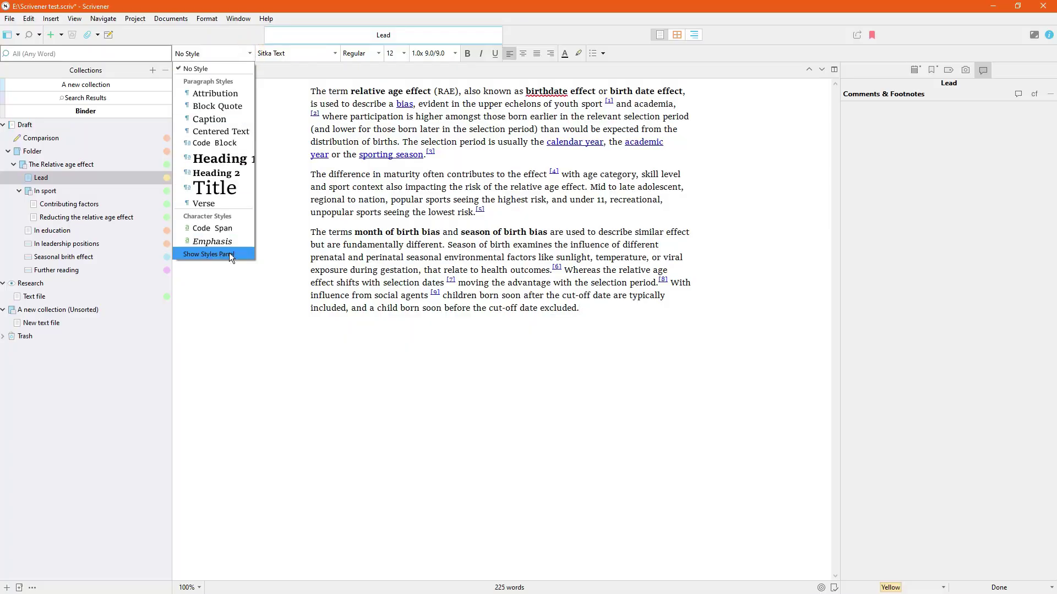
# Step: Switch to Scrivener and show the styles panel for the Lead document
pyautogui.click(229, 253)
pyautogui.click(371, 391)
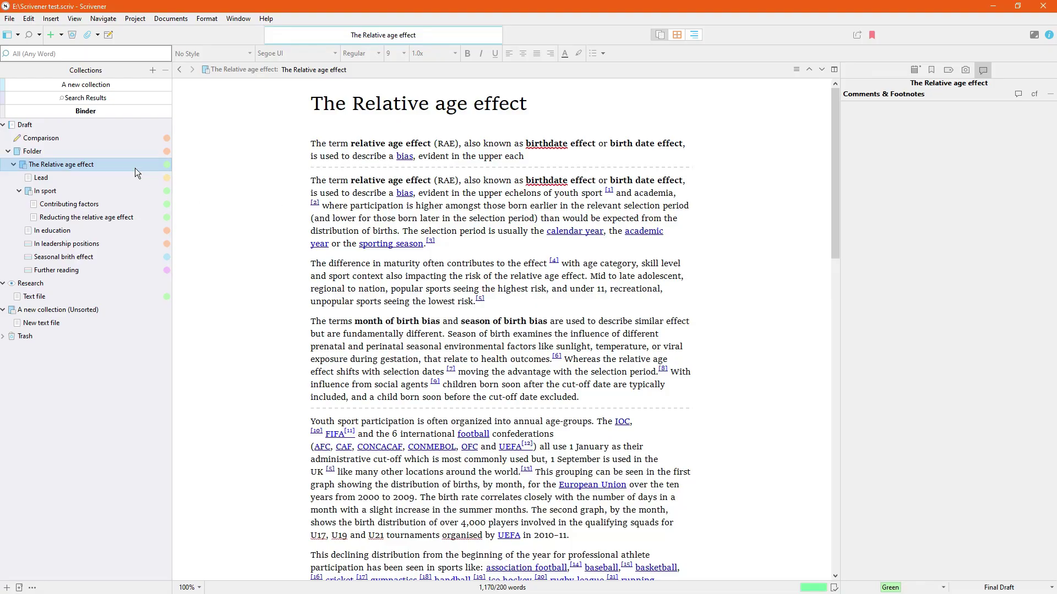
# Step: Show The Relative age effect as an outline and add the Progress column
pyautogui.click(694, 34)
pyautogui.click(835, 85)
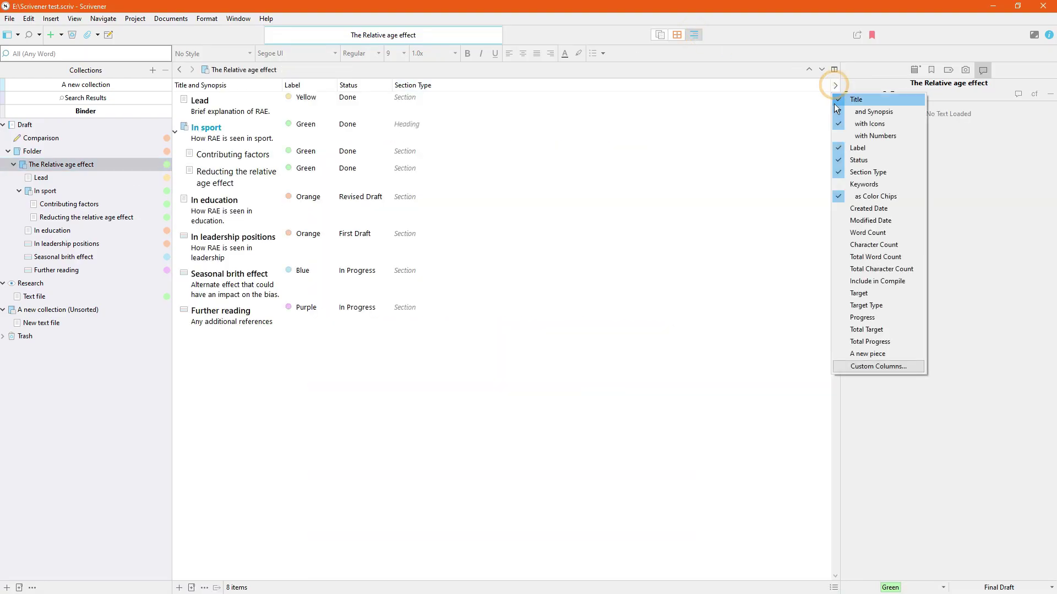
pyautogui.click(859, 318)
pyautogui.click(644, 218)
# Step: Set the Lead document's target to 1,000 words
pyautogui.click(72, 177)
pyautogui.click(816, 583)
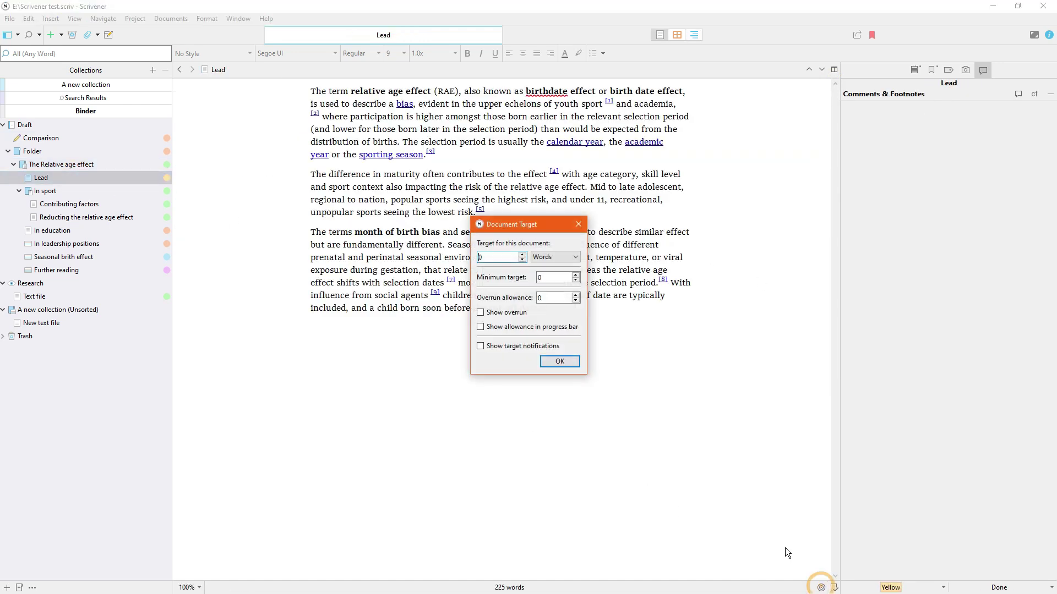
pyautogui.click(551, 361)
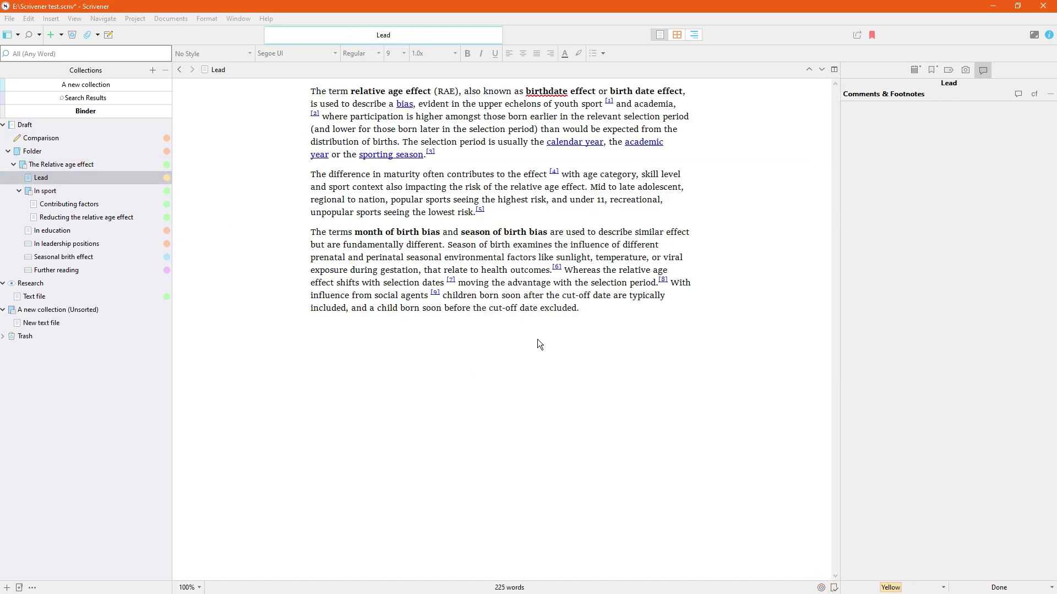
# Step: Open the project targets for The Relative age effect project, go through the draft and session target options, and accept them
pyautogui.click(124, 166)
pyautogui.click(134, 18)
pyautogui.click(181, 88)
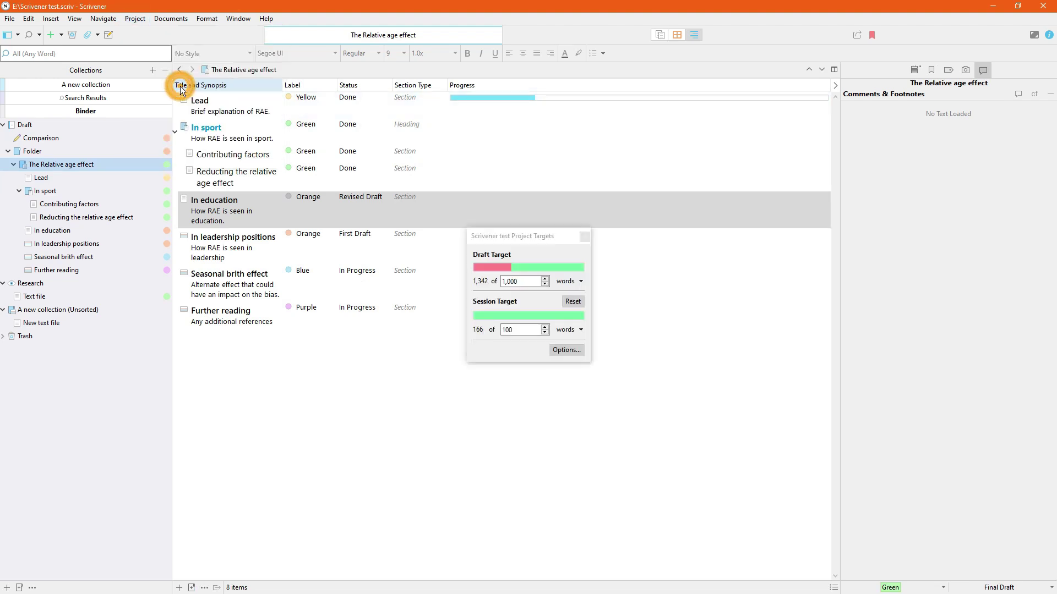
pyautogui.click(557, 353)
pyautogui.click(445, 219)
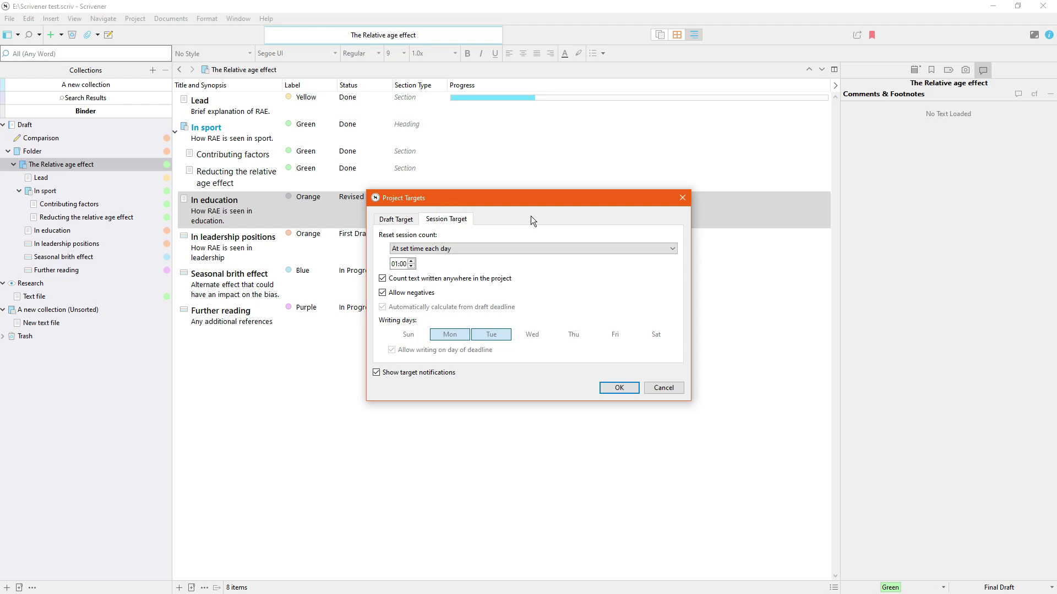
pyautogui.click(396, 219)
pyautogui.click(436, 221)
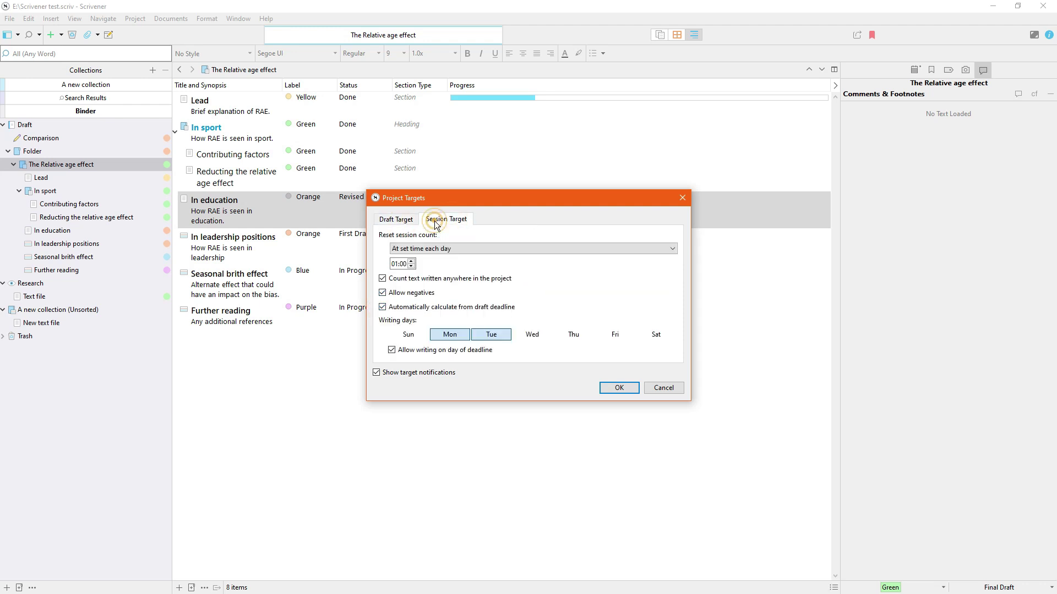
pyautogui.click(617, 388)
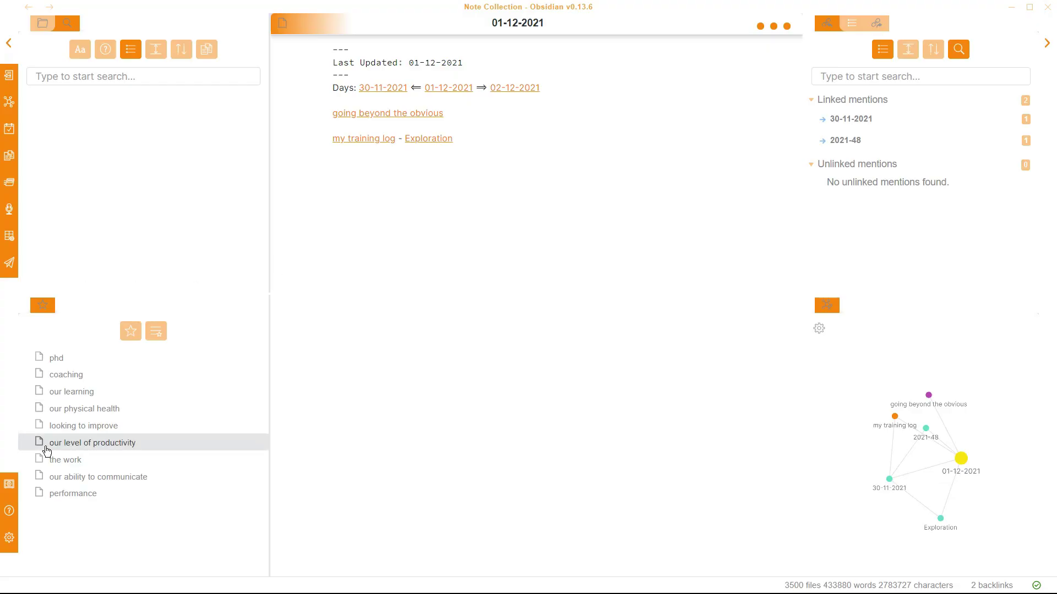
# Step: Switch to Obsidian, browse the community plugins including the Calendar plugin's details, and view the core plugins list
pyautogui.click(8, 537)
pyautogui.click(163, 327)
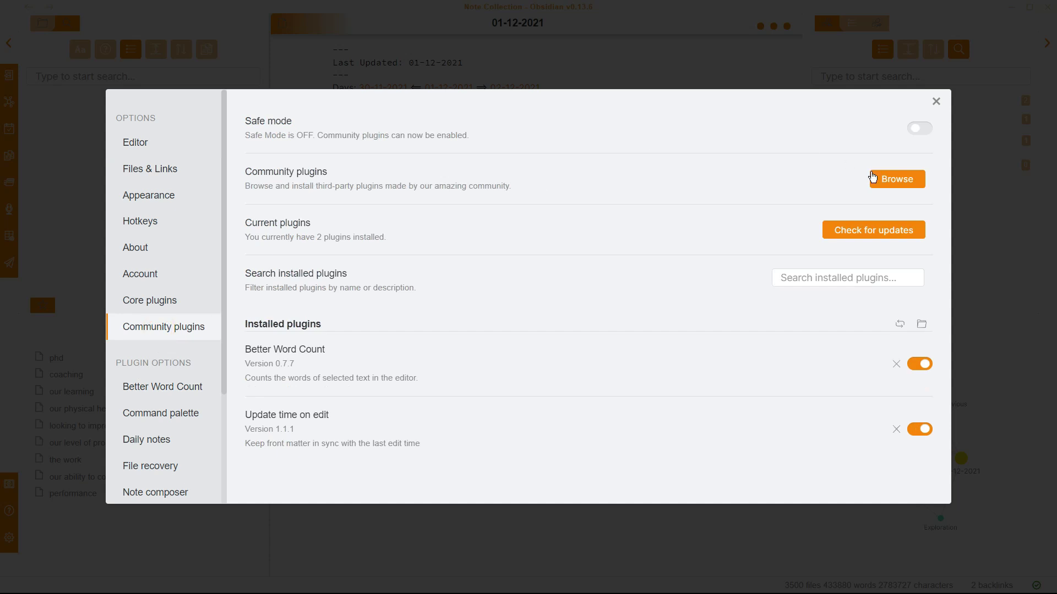
pyautogui.click(872, 176)
pyautogui.click(282, 143)
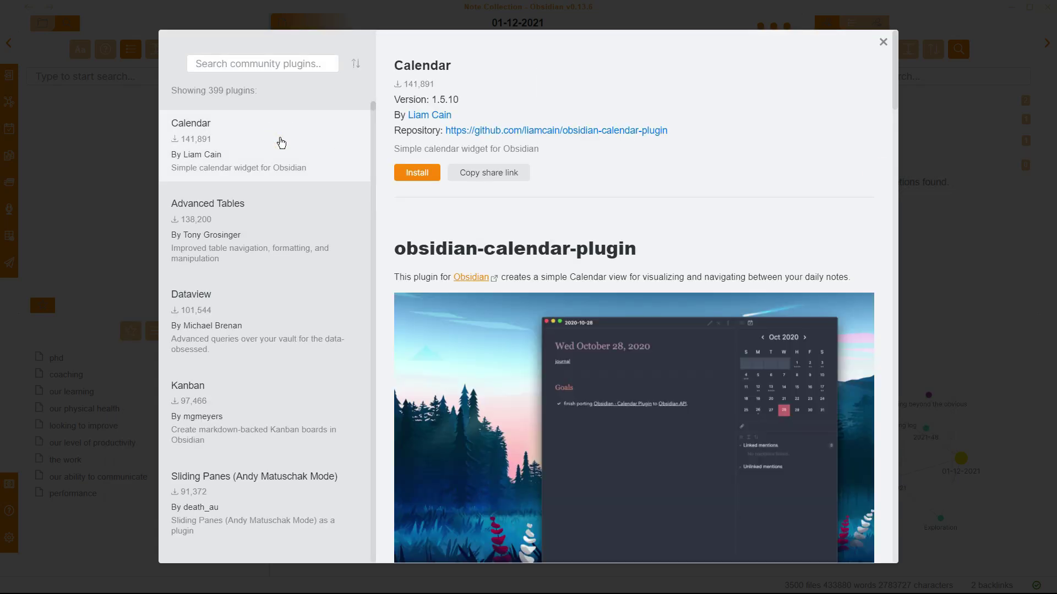
pyautogui.scroll(-20, 281, 143)
pyautogui.scroll(-20, 281, 143)
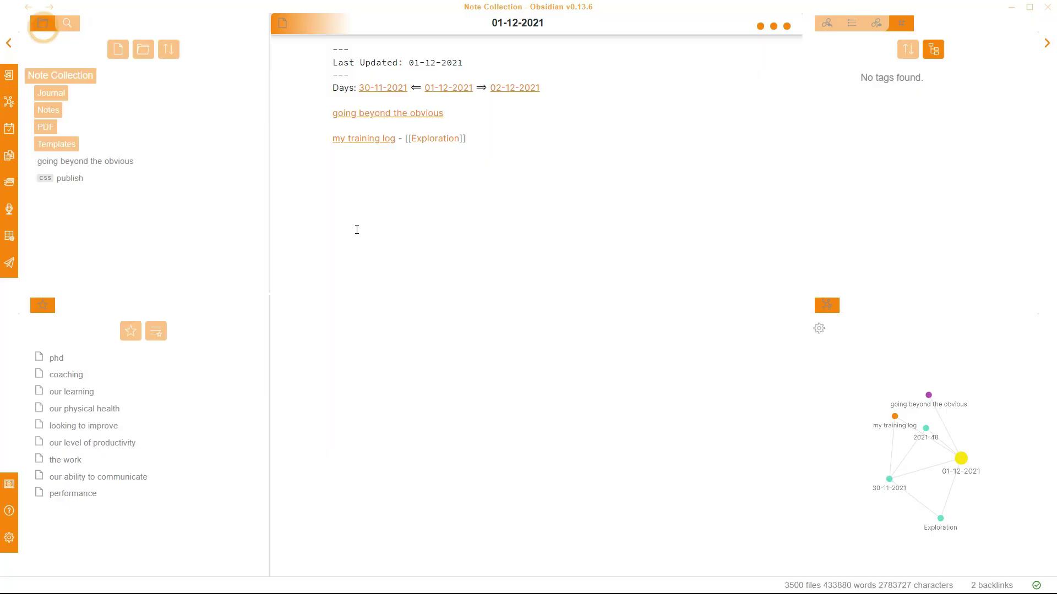
pyautogui.hotkey('ctrl', ',')
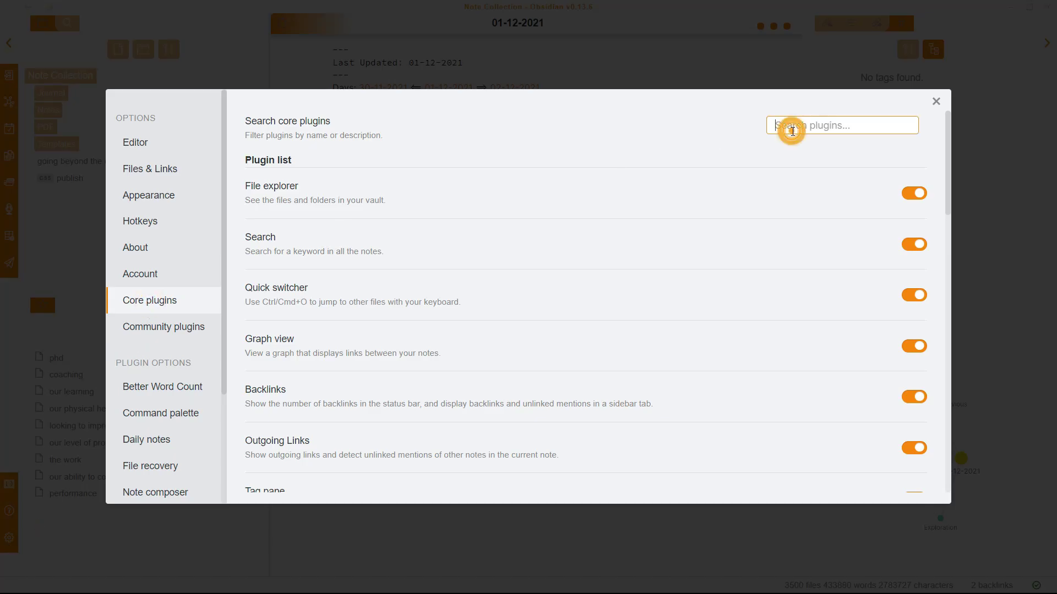
pyautogui.click(935, 103)
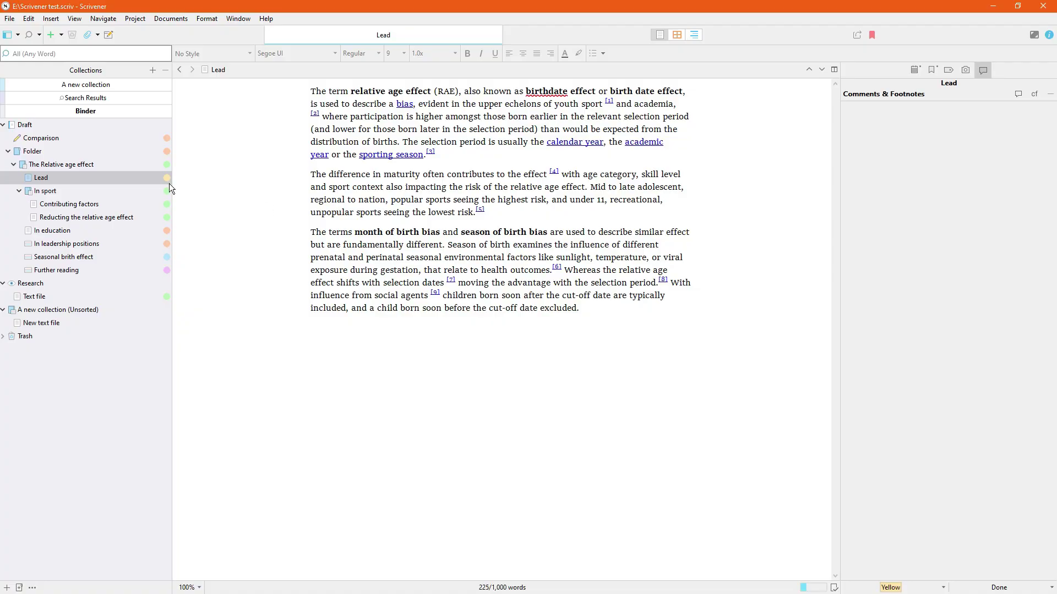
# Step: Switch to Scrivener, open the status list from the Lead document, view the section types, and accept the project settings
pyautogui.click(154, 179)
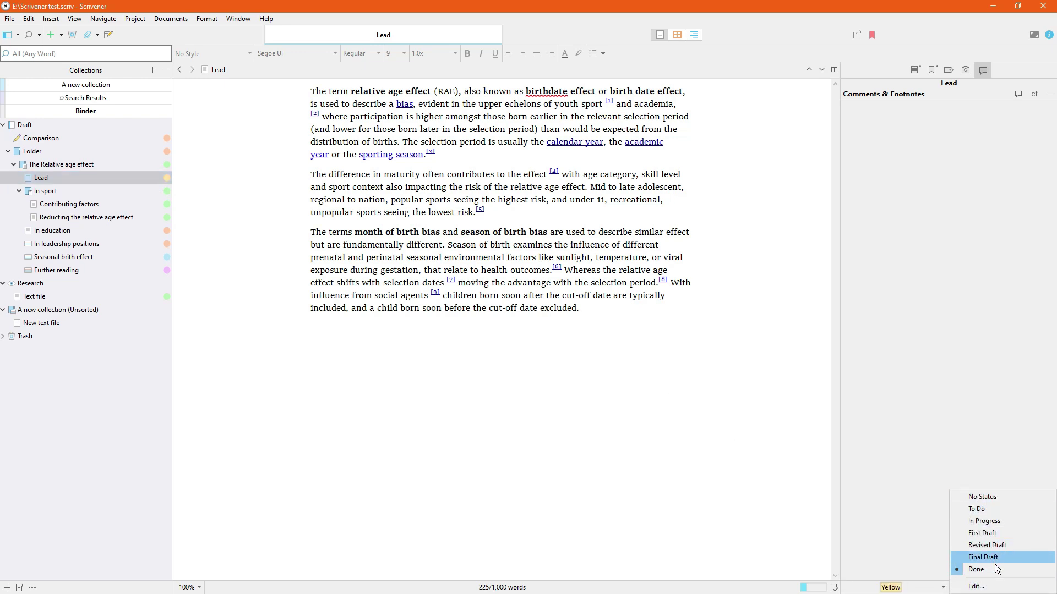
pyautogui.click(996, 586)
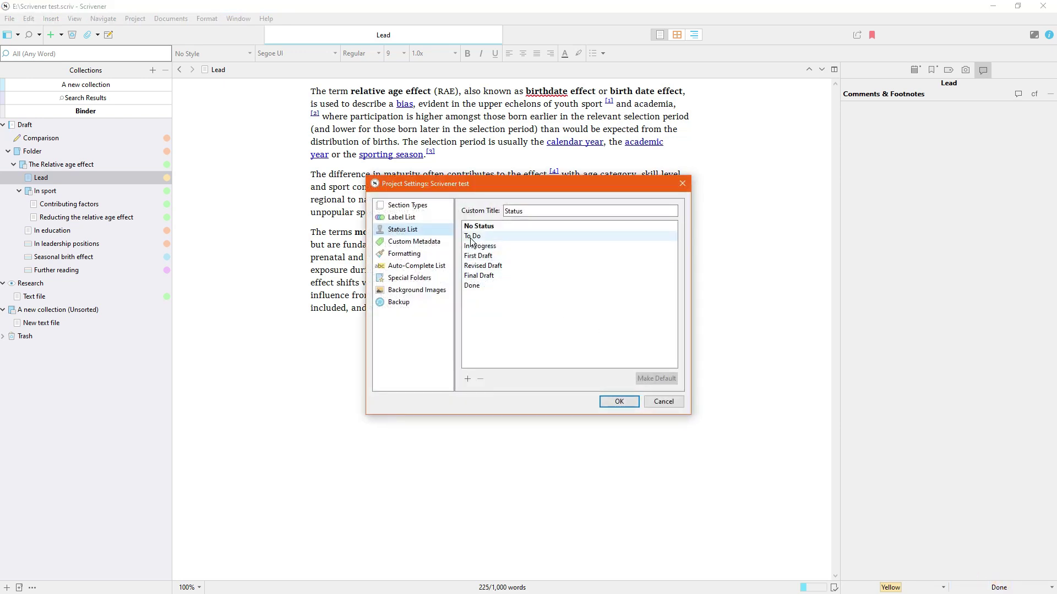
pyautogui.click(406, 207)
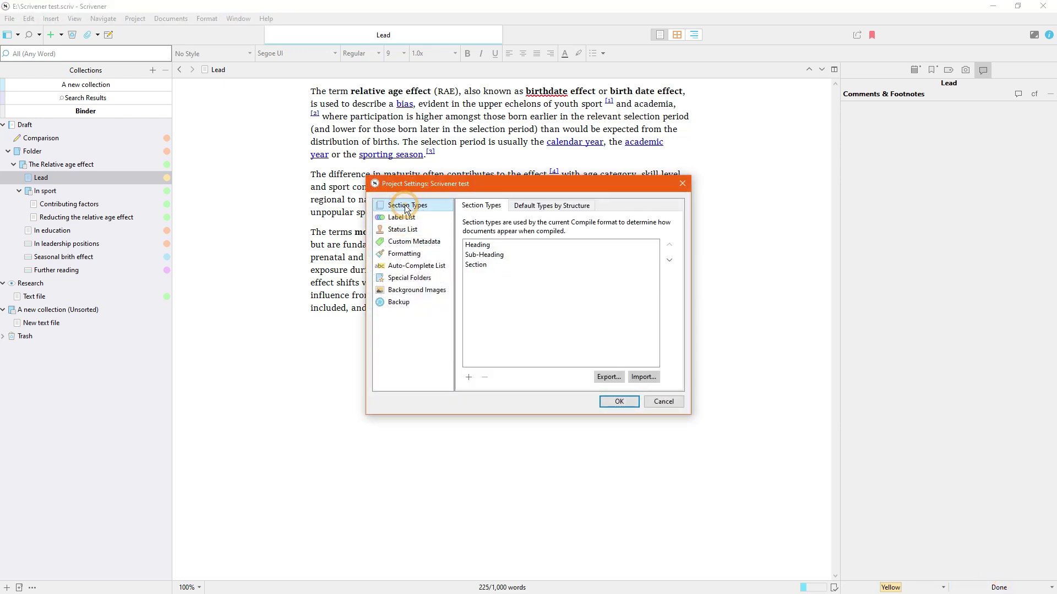
pyautogui.click(619, 402)
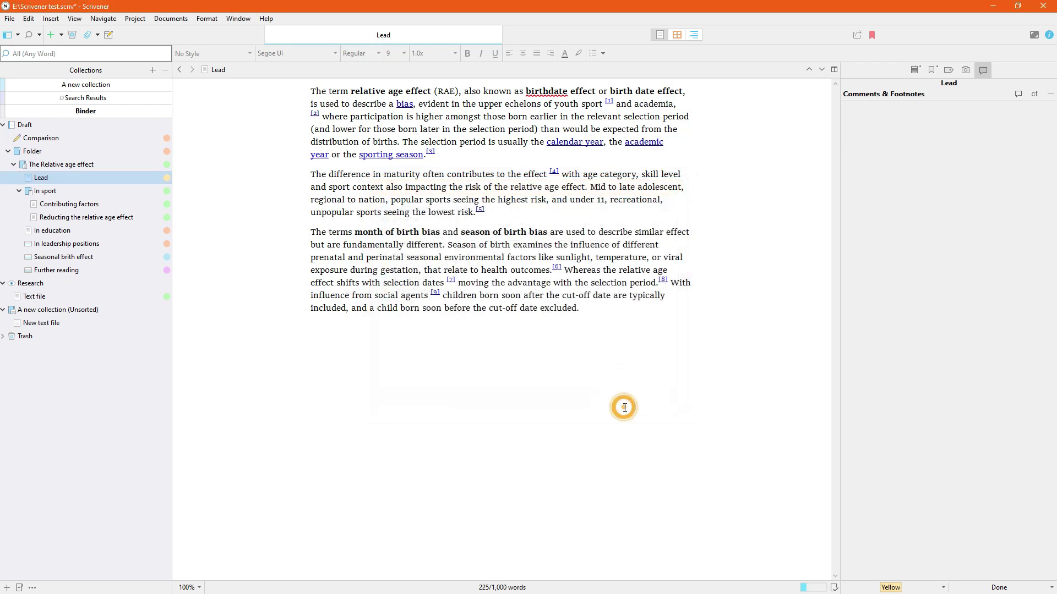
# Step: Switch to Obsidian and open the graph settings for the 01-12-2021 note
pyautogui.click(108, 160)
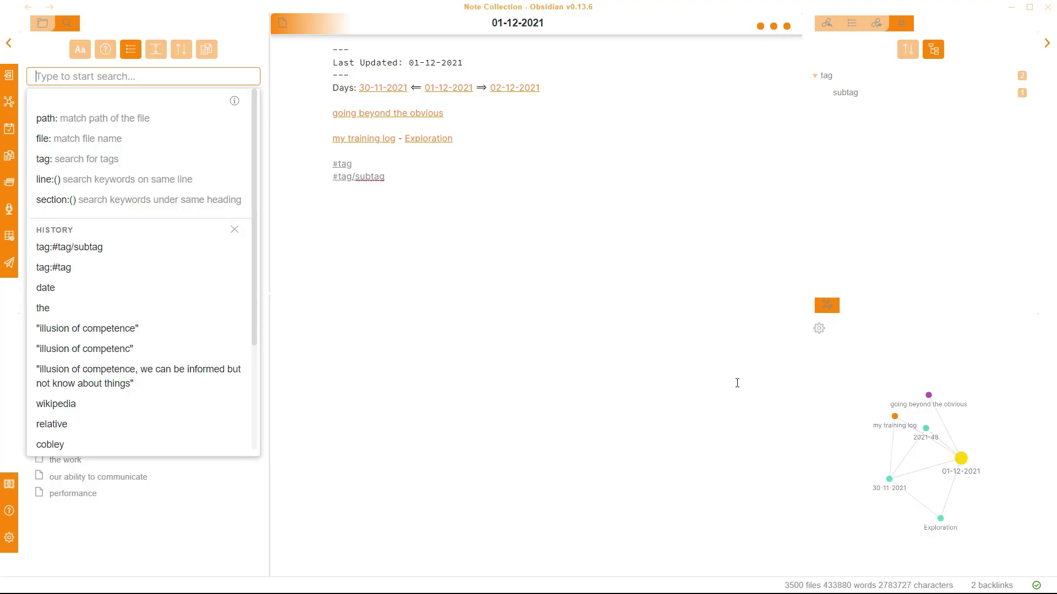
pyautogui.click(819, 328)
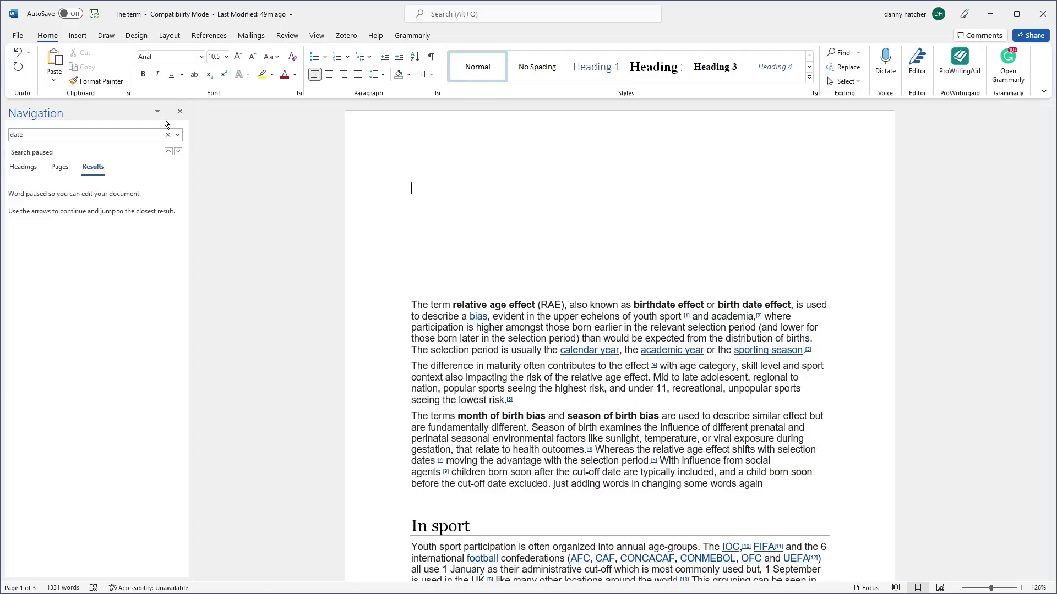
# Step: Switch to Word, insert a four-by-four table at the document's start with an extra row below its first row, and open the table styles
pyautogui.click(78, 35)
pyautogui.click(103, 65)
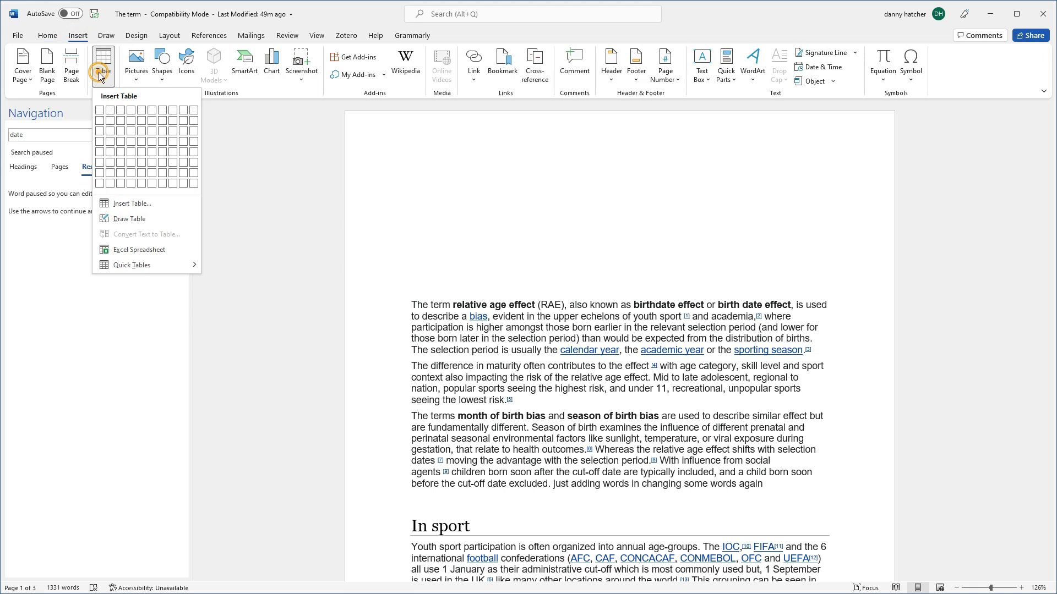
pyautogui.click(131, 141)
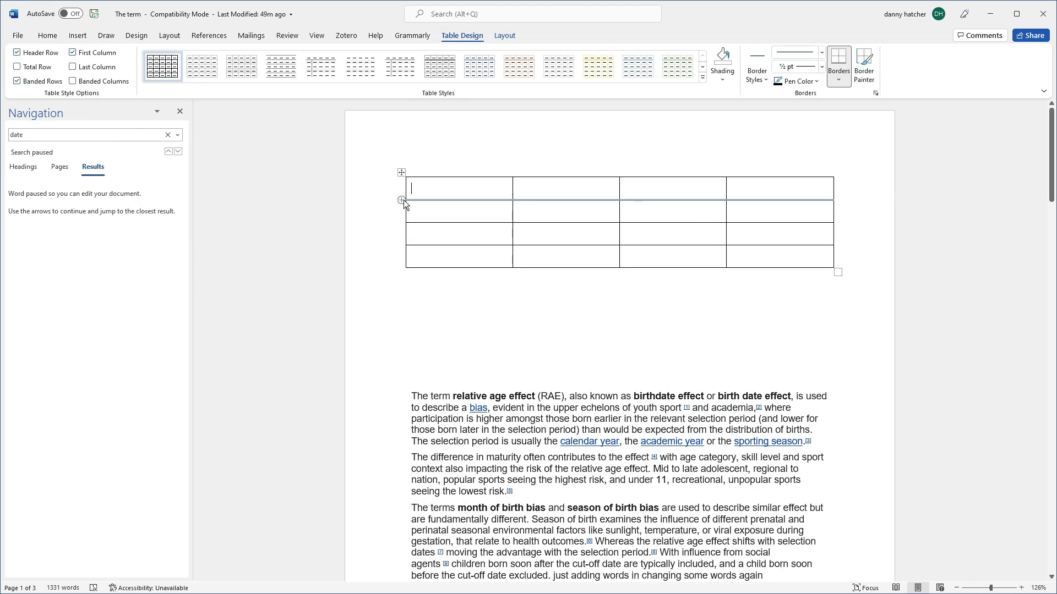
pyautogui.click(403, 200)
pyautogui.click(427, 208)
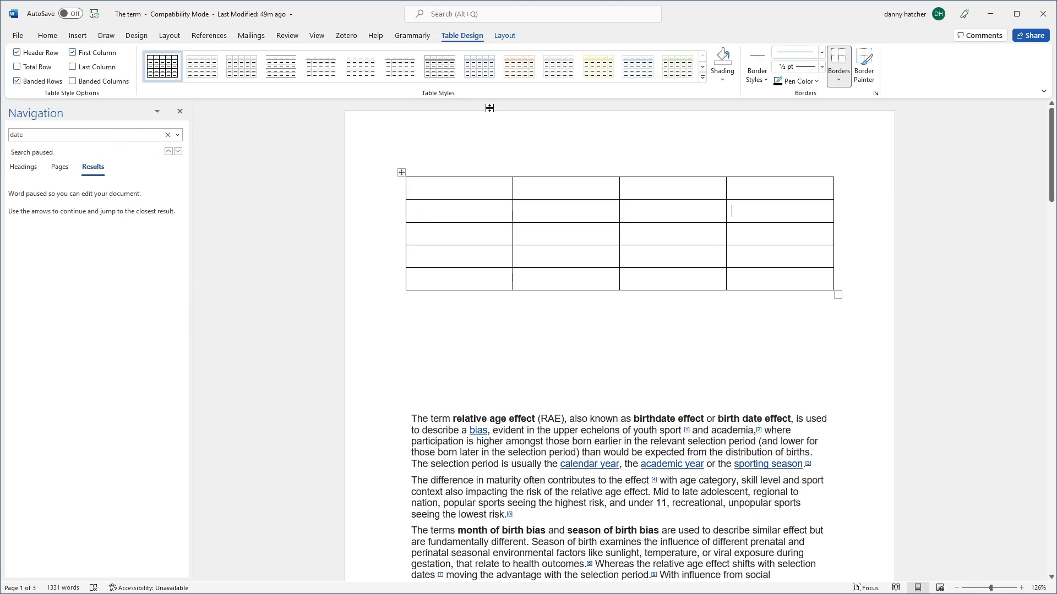
pyautogui.click(702, 77)
# Step: Switch to Obsidian, show the Markdown source of the table in the my obsidian theme note, and toggle the note's reading view
pyautogui.click(399, 339)
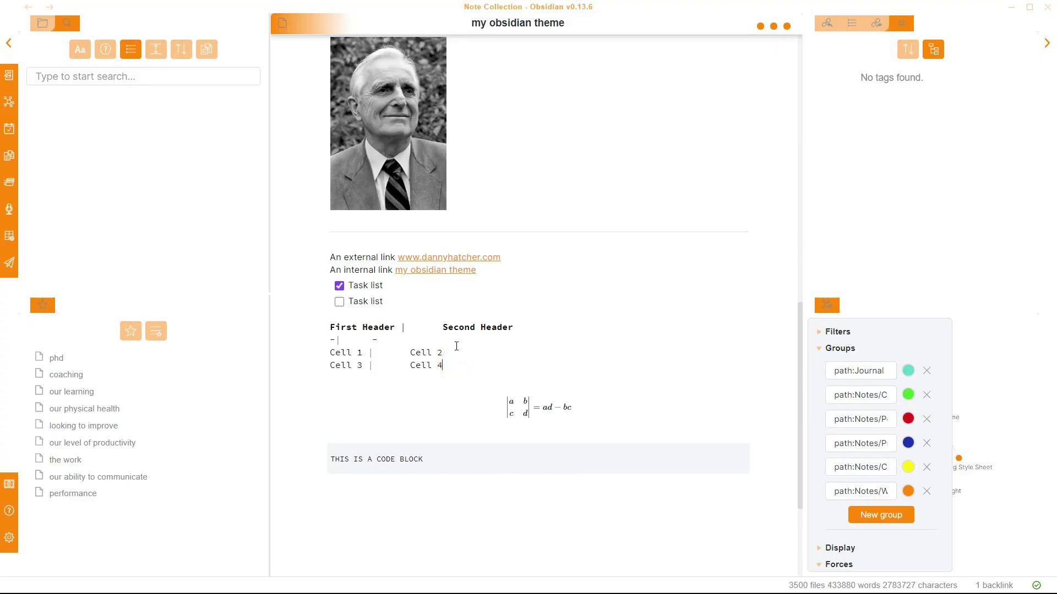
pyautogui.hotkey('ctrl', 'e')
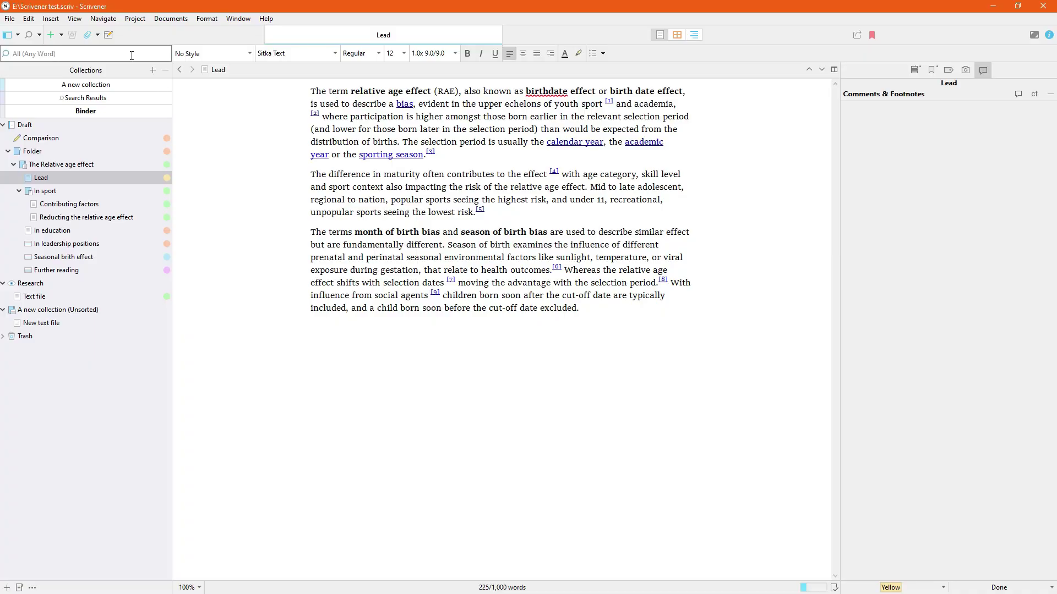
# Step: Switch to Scrivener, insert a table below the Lead document's text, and enter 4 rows in its table properties
pyautogui.click(51, 19)
pyautogui.click(83, 275)
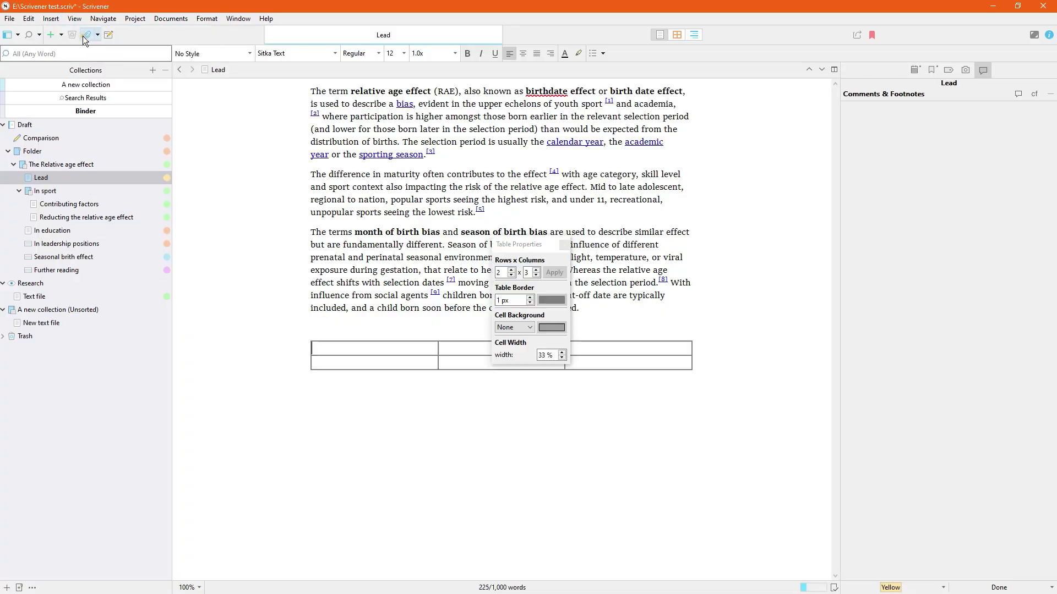
pyautogui.click(511, 270)
pyautogui.click(511, 270)
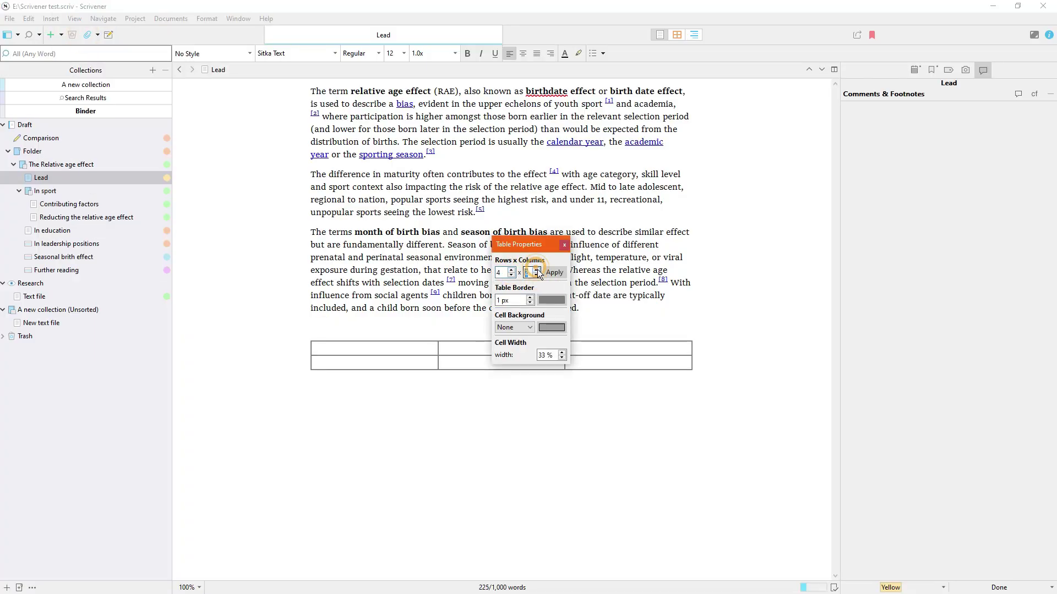
# Step: Give the table's first cell a black (#000000) background, close the table properties, and open the table's context options
pyautogui.click(521, 347)
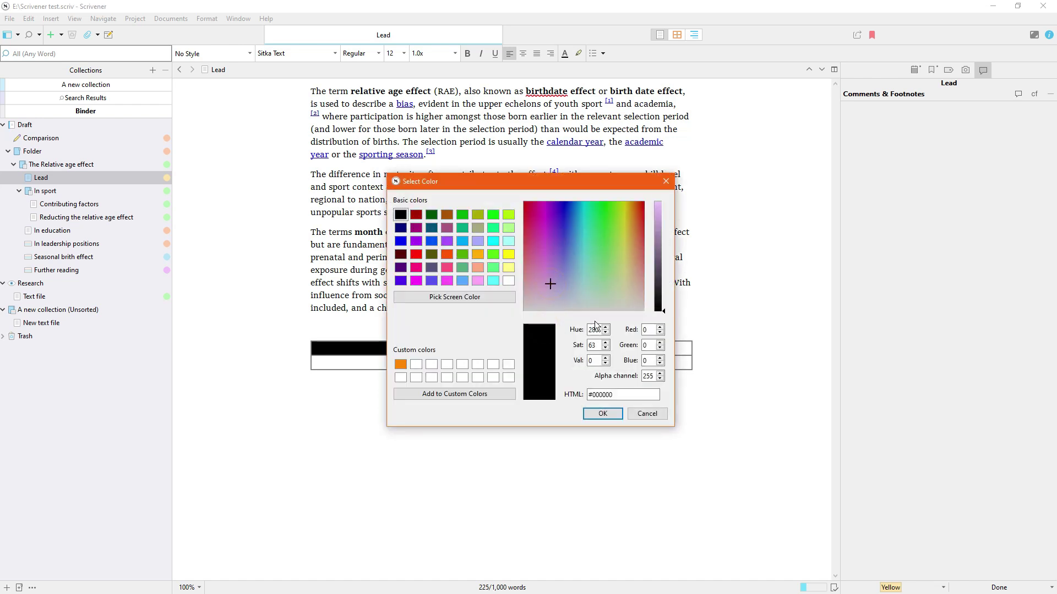
pyautogui.press('Return')
pyautogui.click(564, 245)
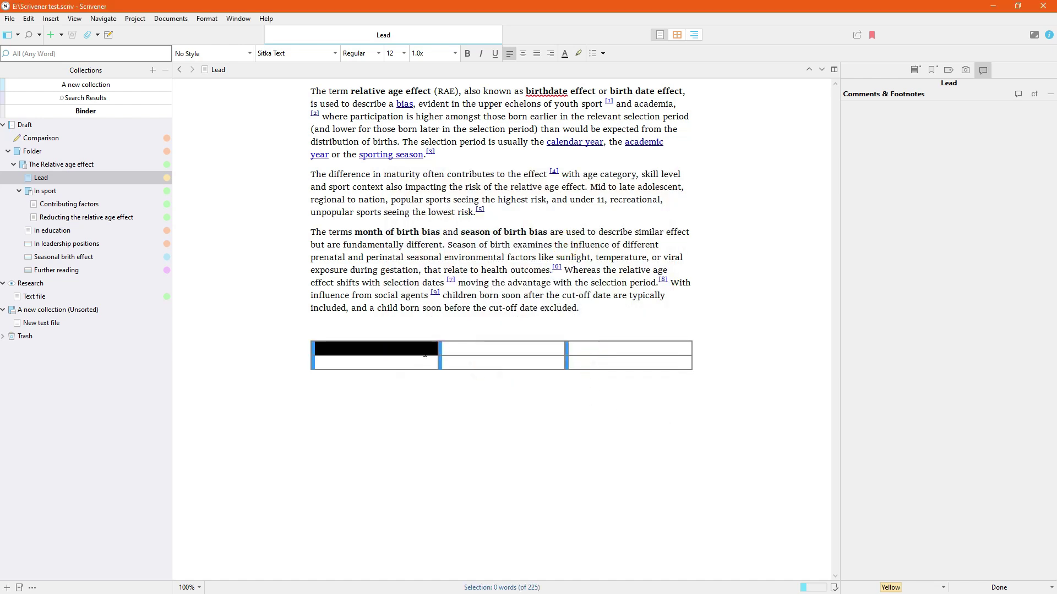
pyautogui.rightClick(474, 352)
pyautogui.moveTo(606, 82)
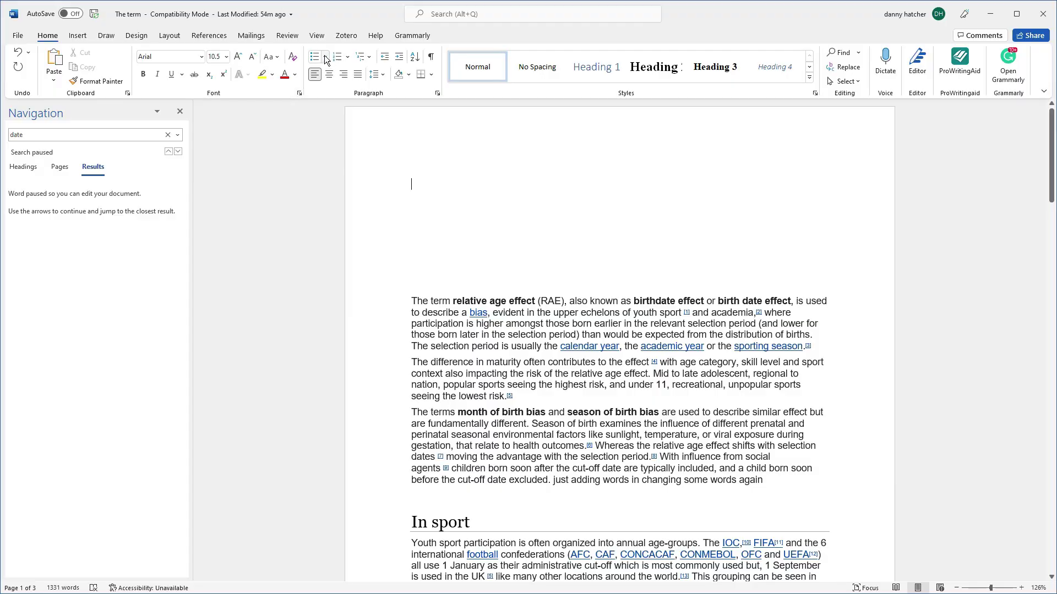
# Step: Switch to Word and view the bullet library, numbering and multilevel list options
pyautogui.click(325, 56)
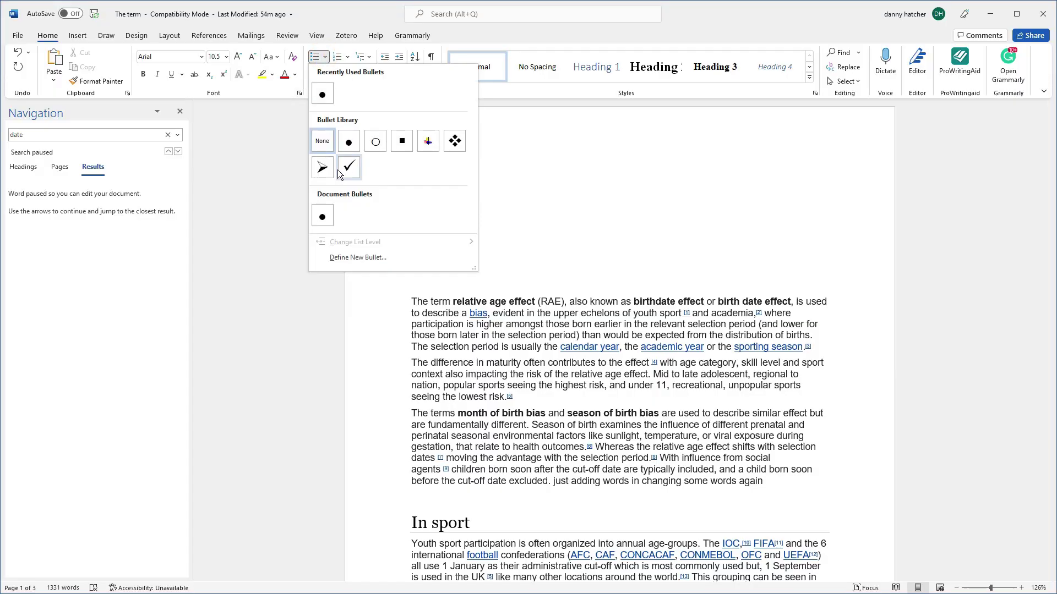
pyautogui.click(348, 56)
pyautogui.click(368, 57)
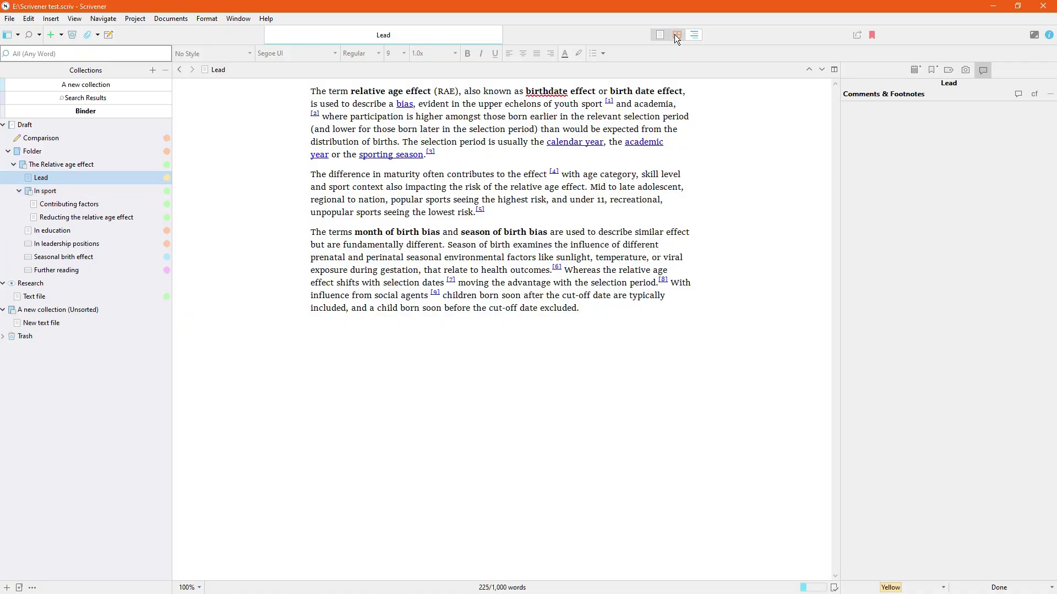
# Step: Switch to Scrivener, show The Relative age effect as a corkboard, and open the In sport card's subdocuments
pyautogui.click(677, 35)
pyautogui.click(89, 164)
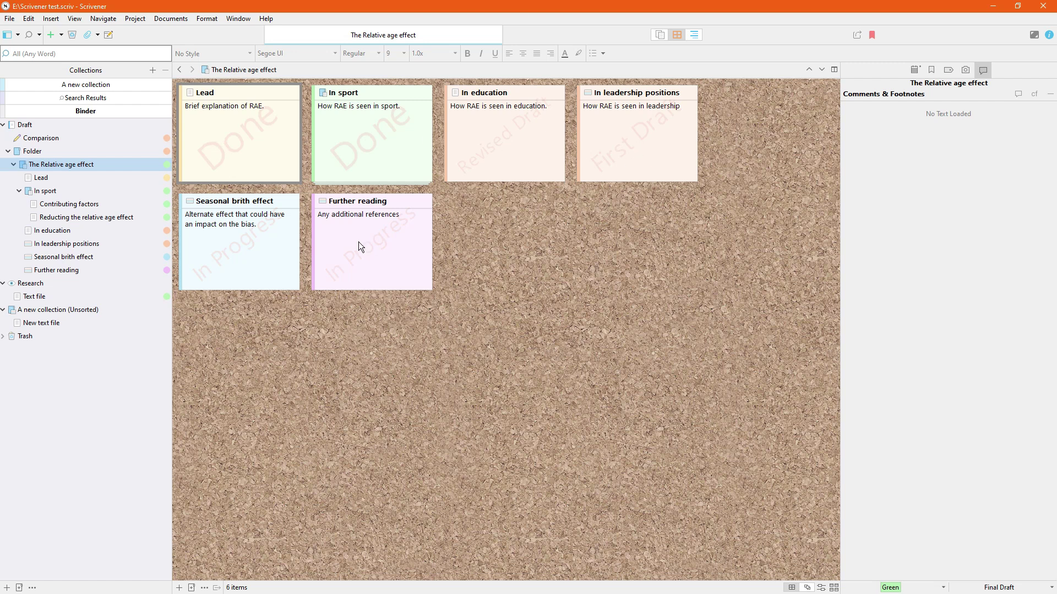
pyautogui.doubleClick(323, 93)
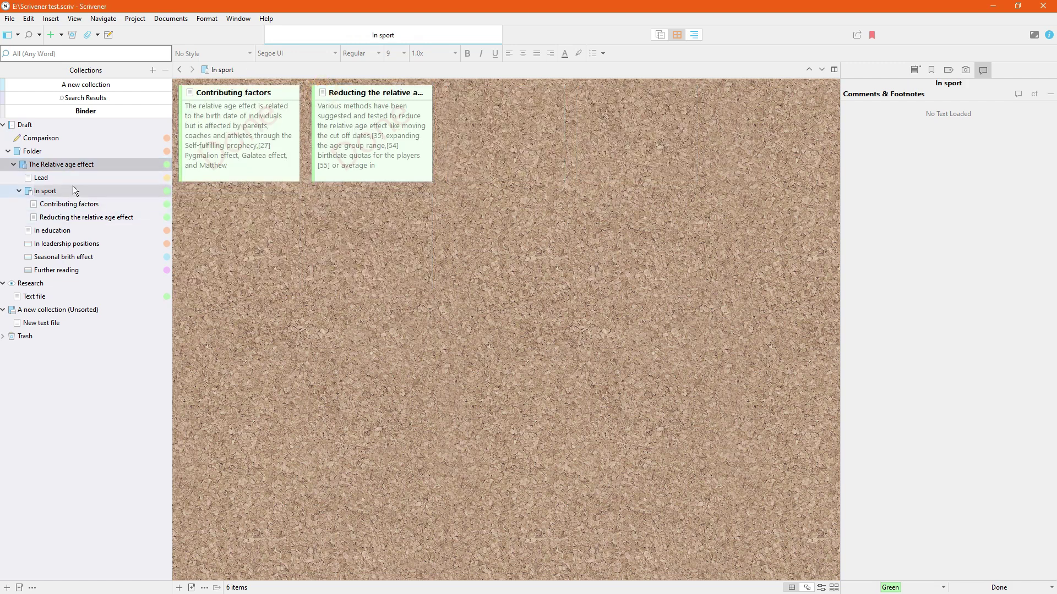
# Step: View the Draft corkboard and drill down through the Folder card to The Relative age effect's cards
pyautogui.click(54, 151)
pyautogui.click(53, 124)
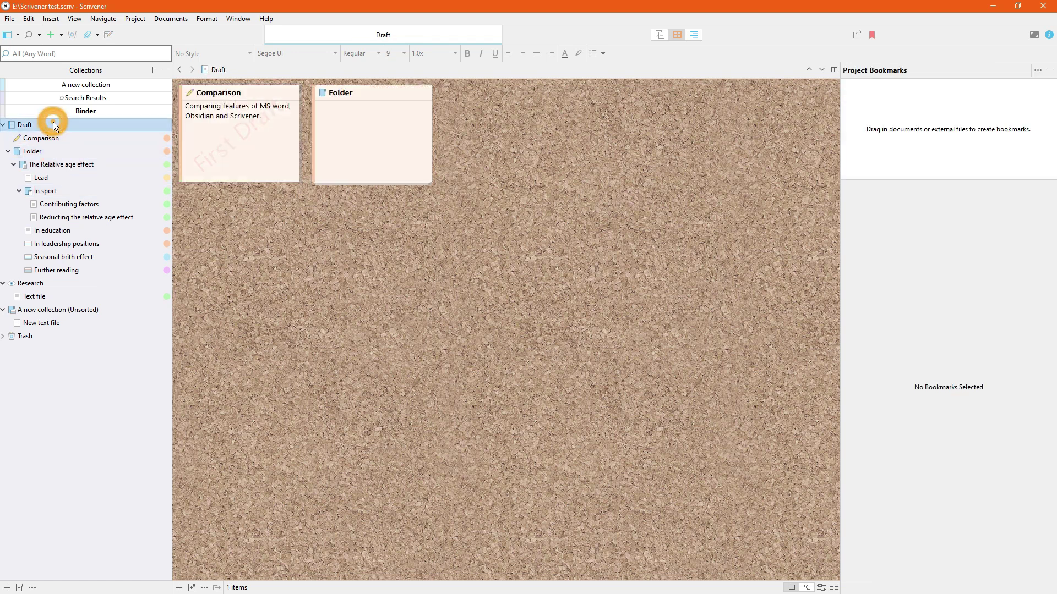
pyautogui.doubleClick(324, 95)
pyautogui.doubleClick(191, 94)
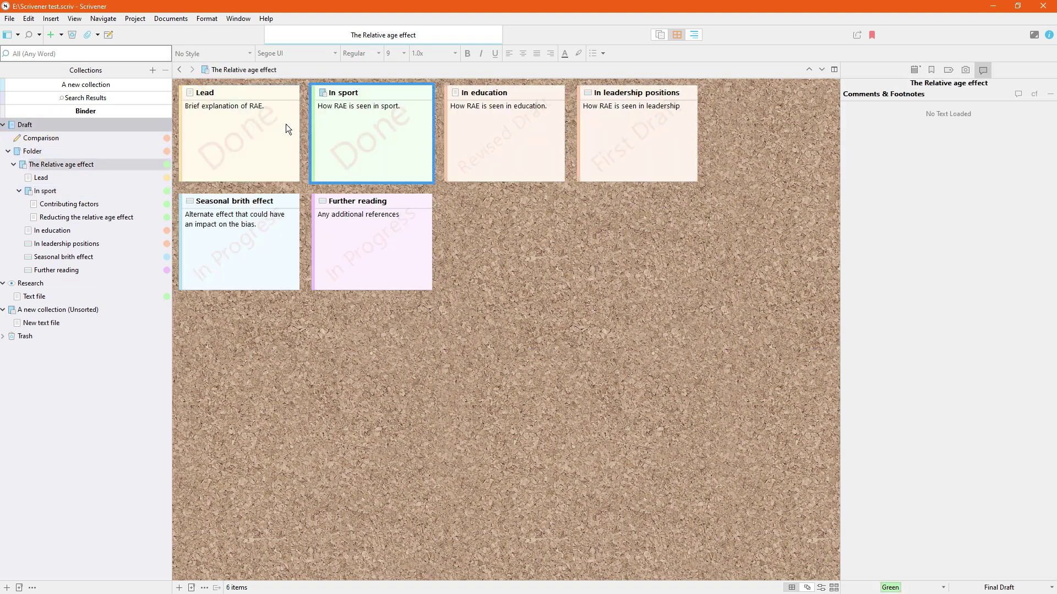